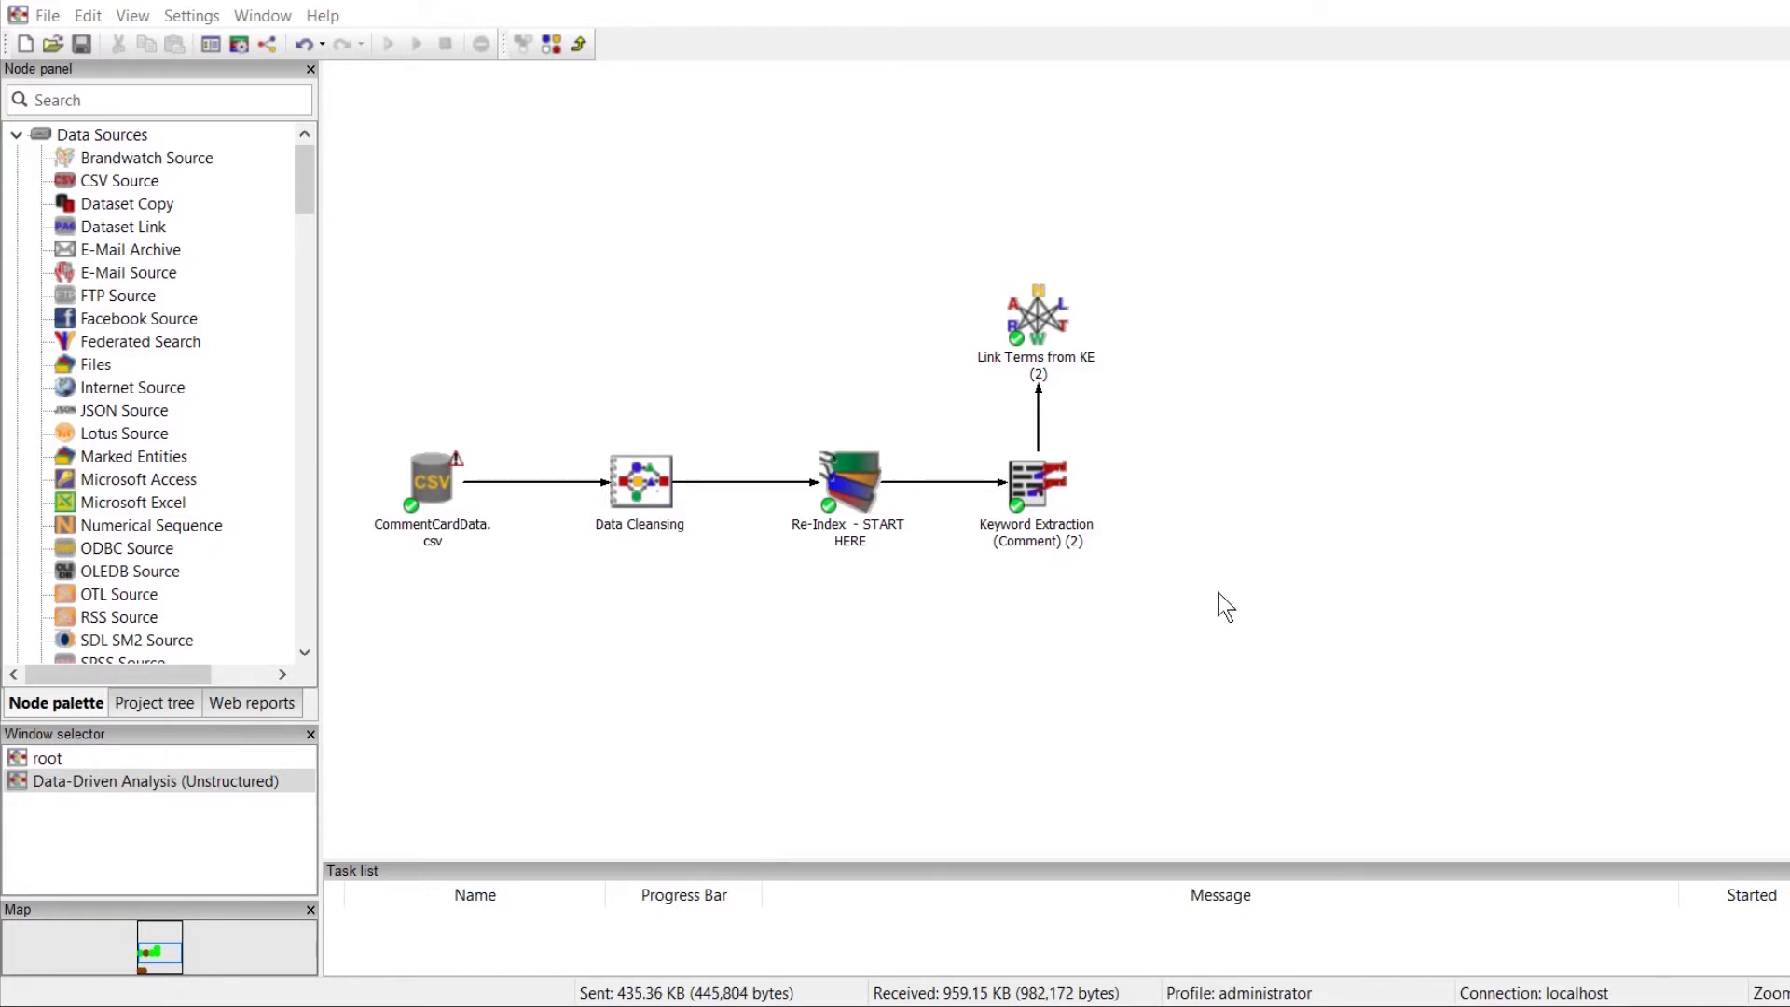
Add a Text Clustering node via the 'clust' search, fed from Keyword Extraction (Comment), then clear the search.
left_click(234, 96)
type("c")
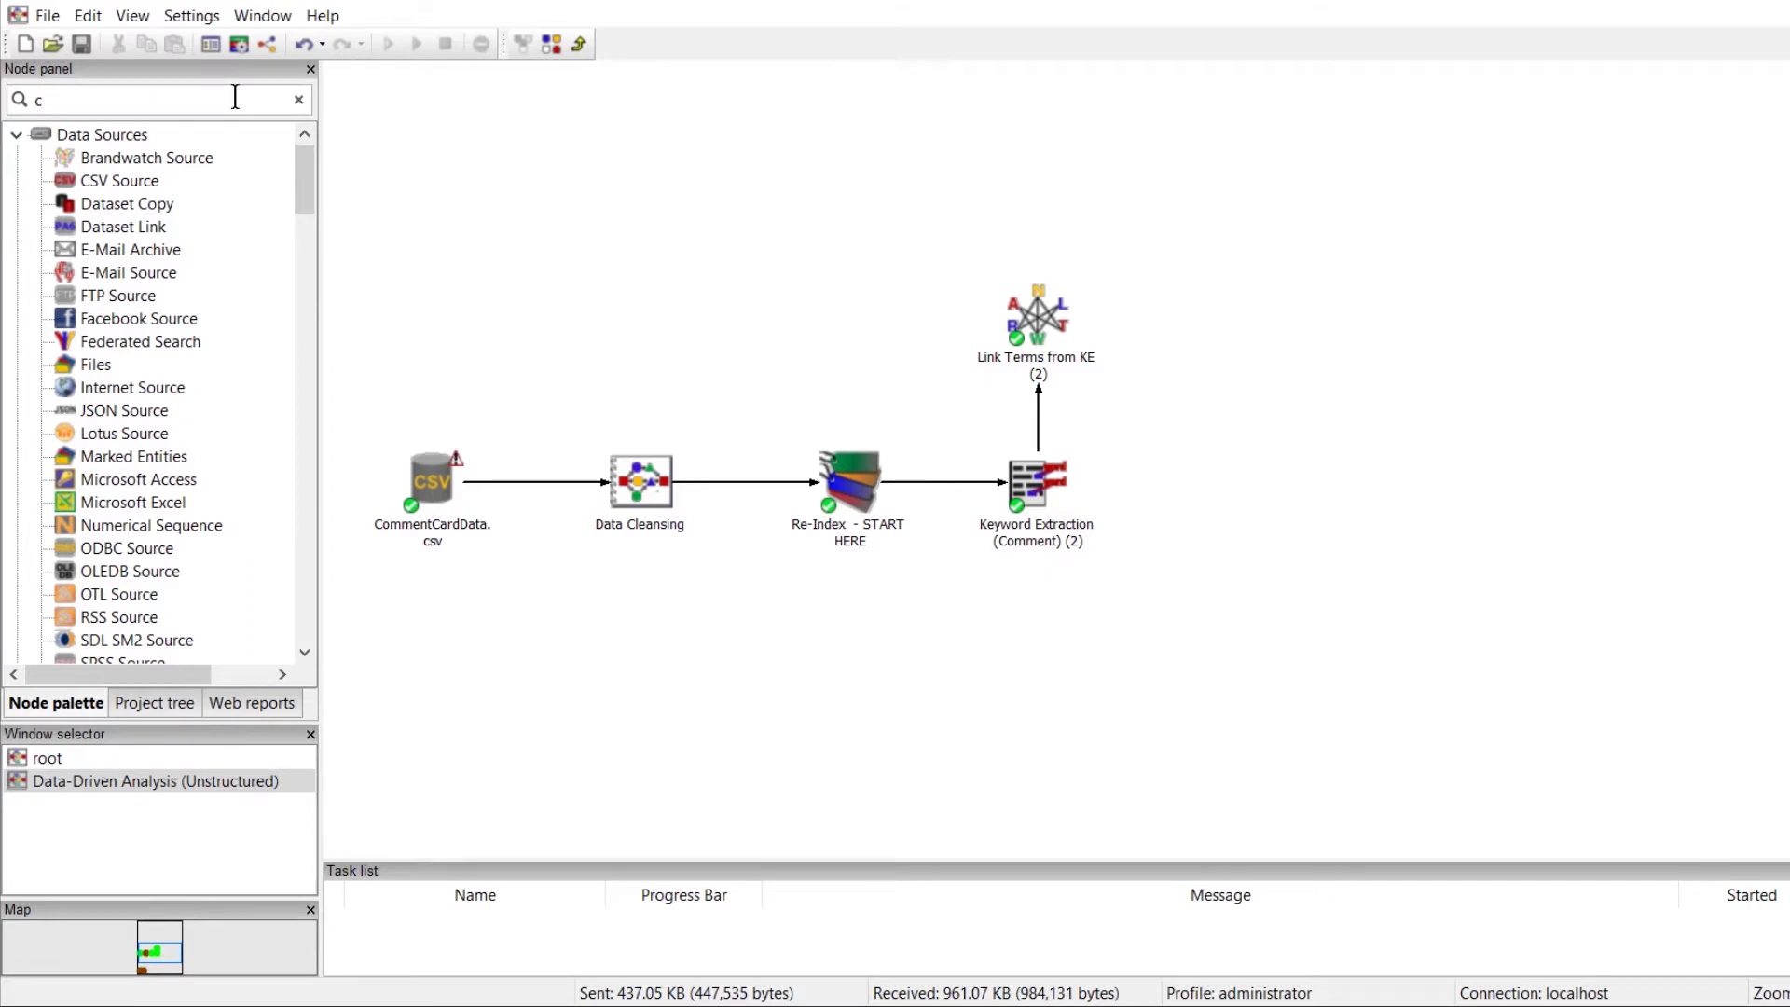
type("lust")
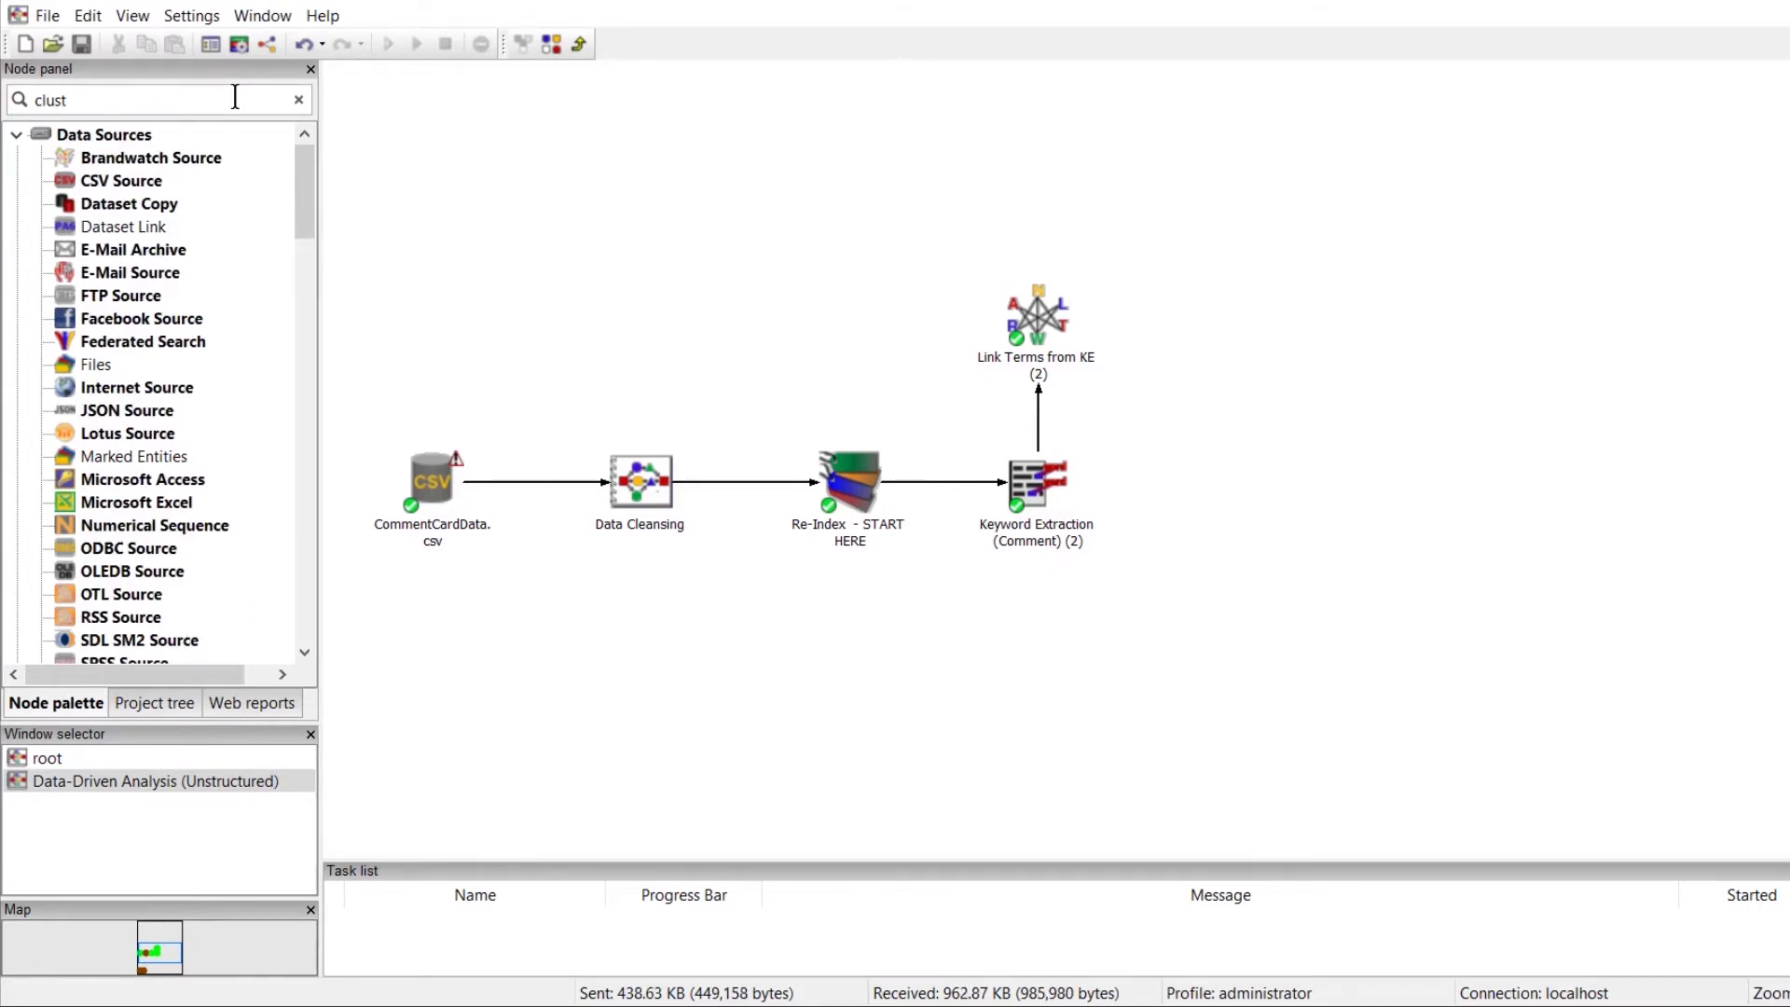
left_click_drag(156, 296, 1240, 479)
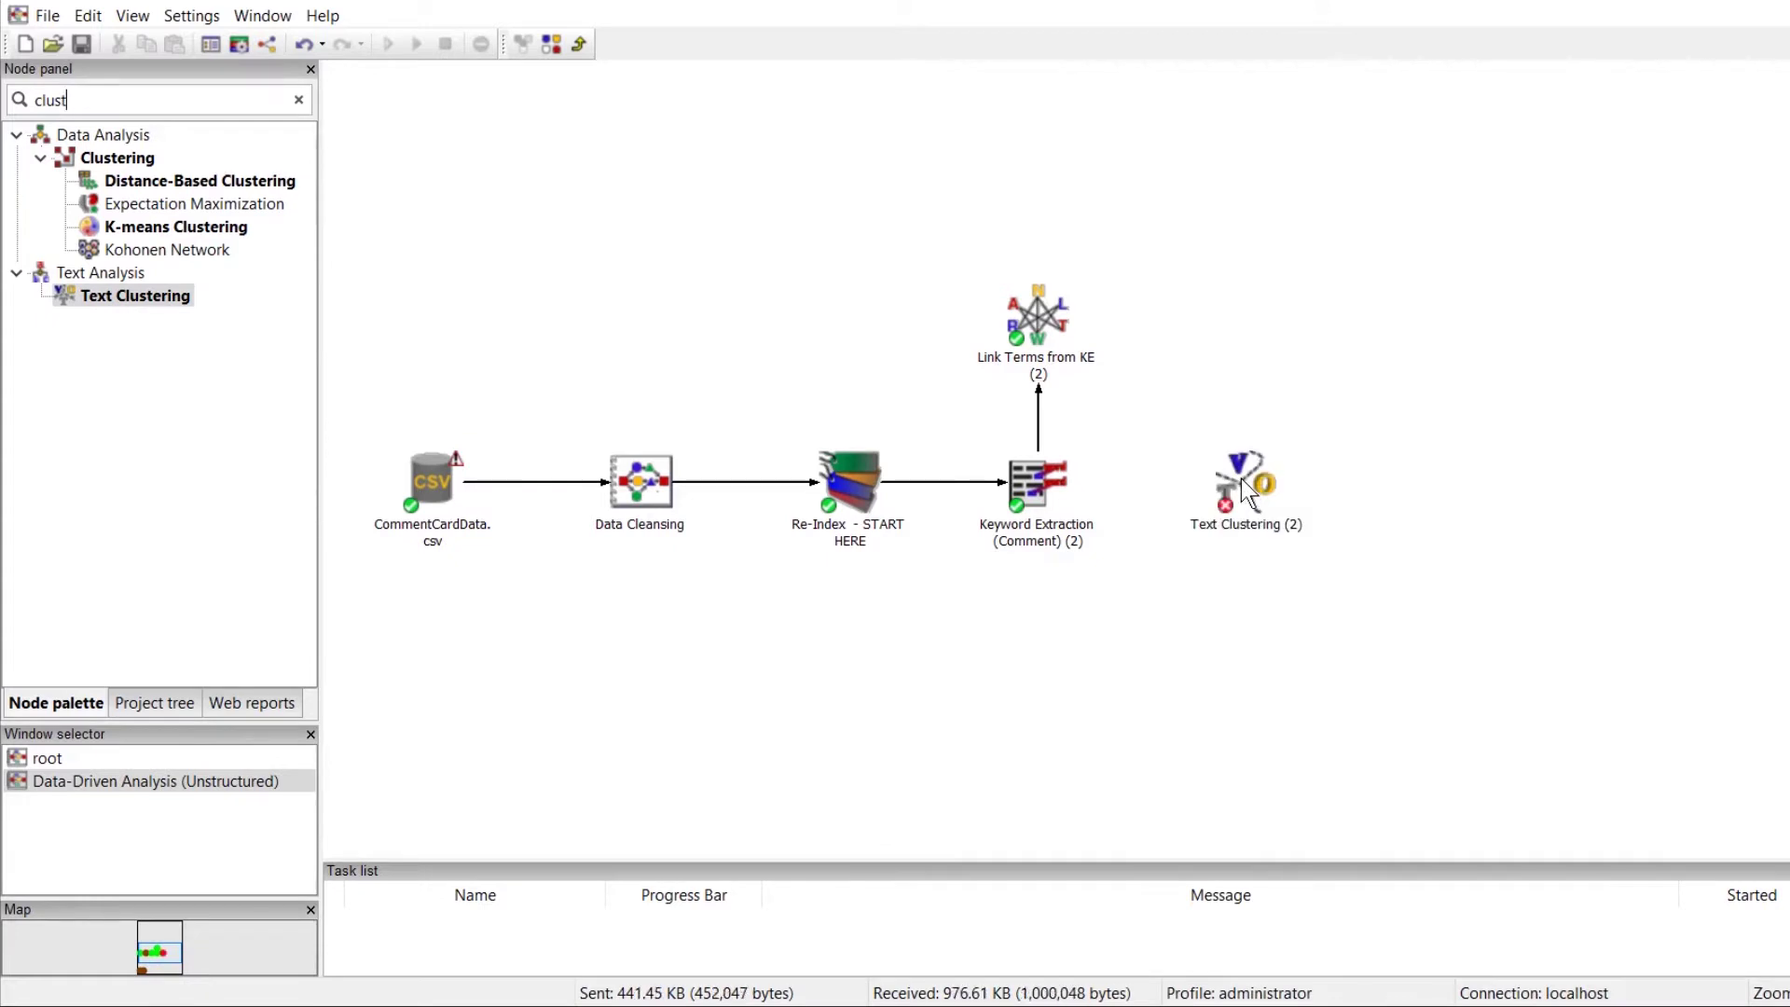
mouse_move(1085, 481)
left_click_drag(1083, 479, 1231, 497)
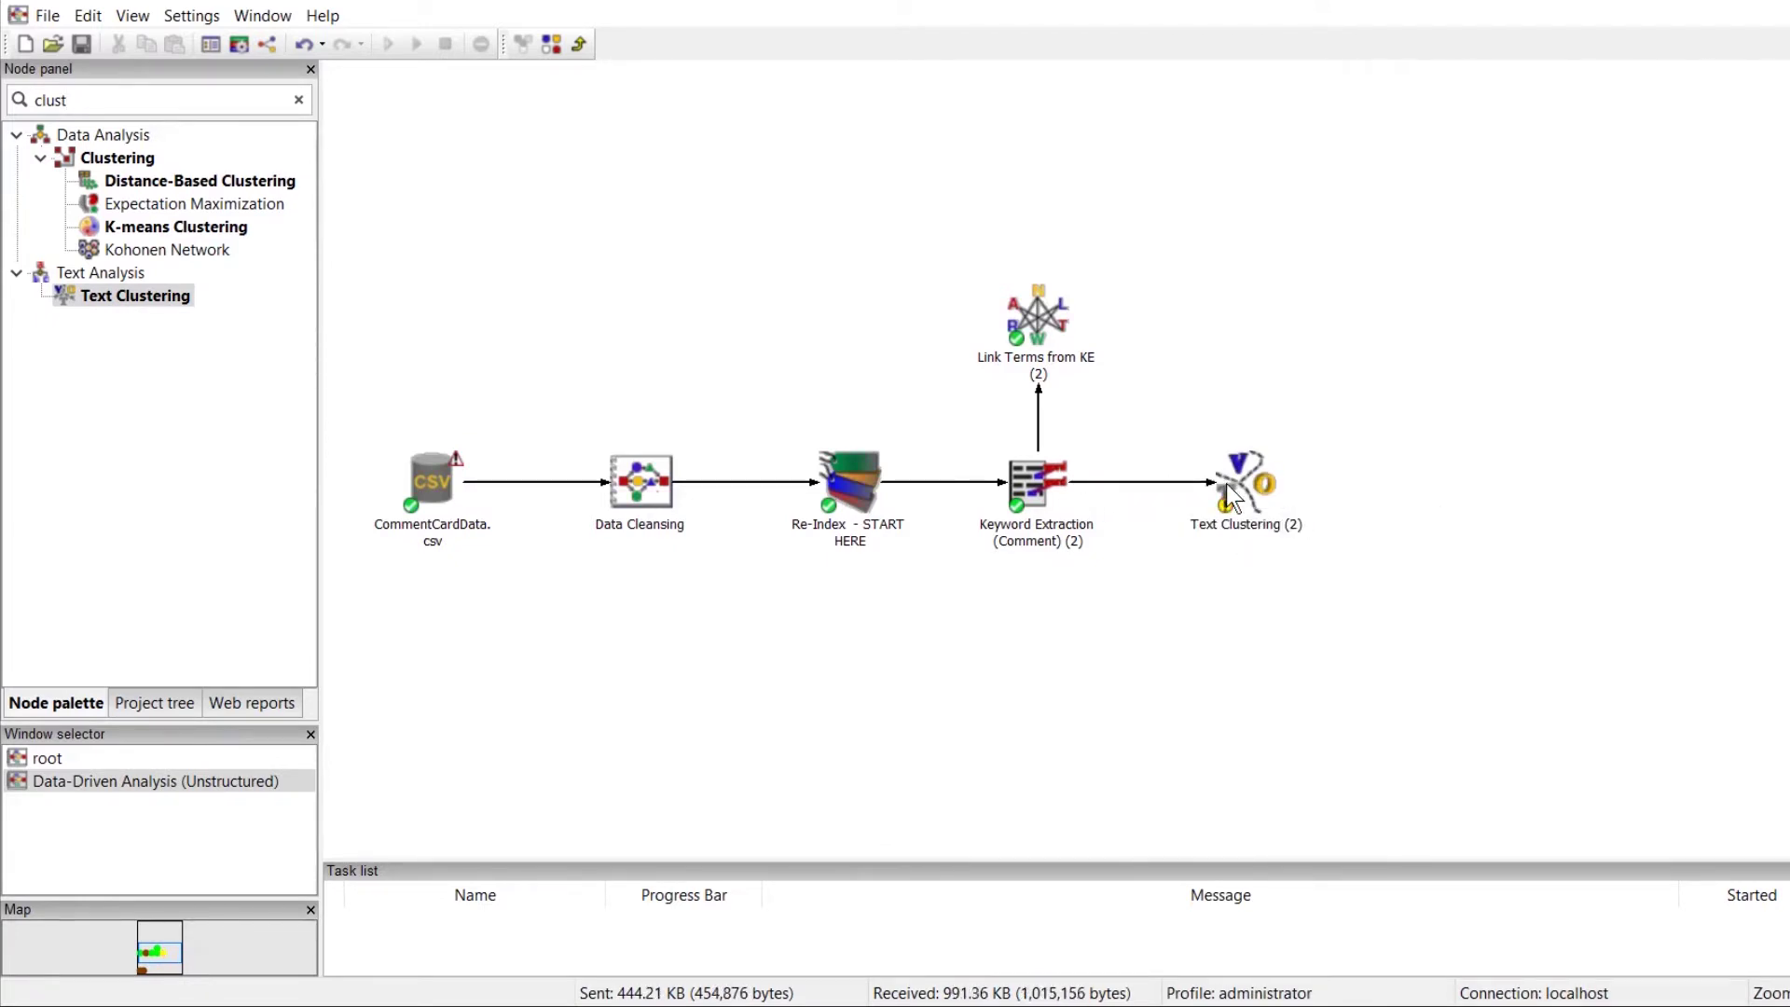
left_click(298, 101)
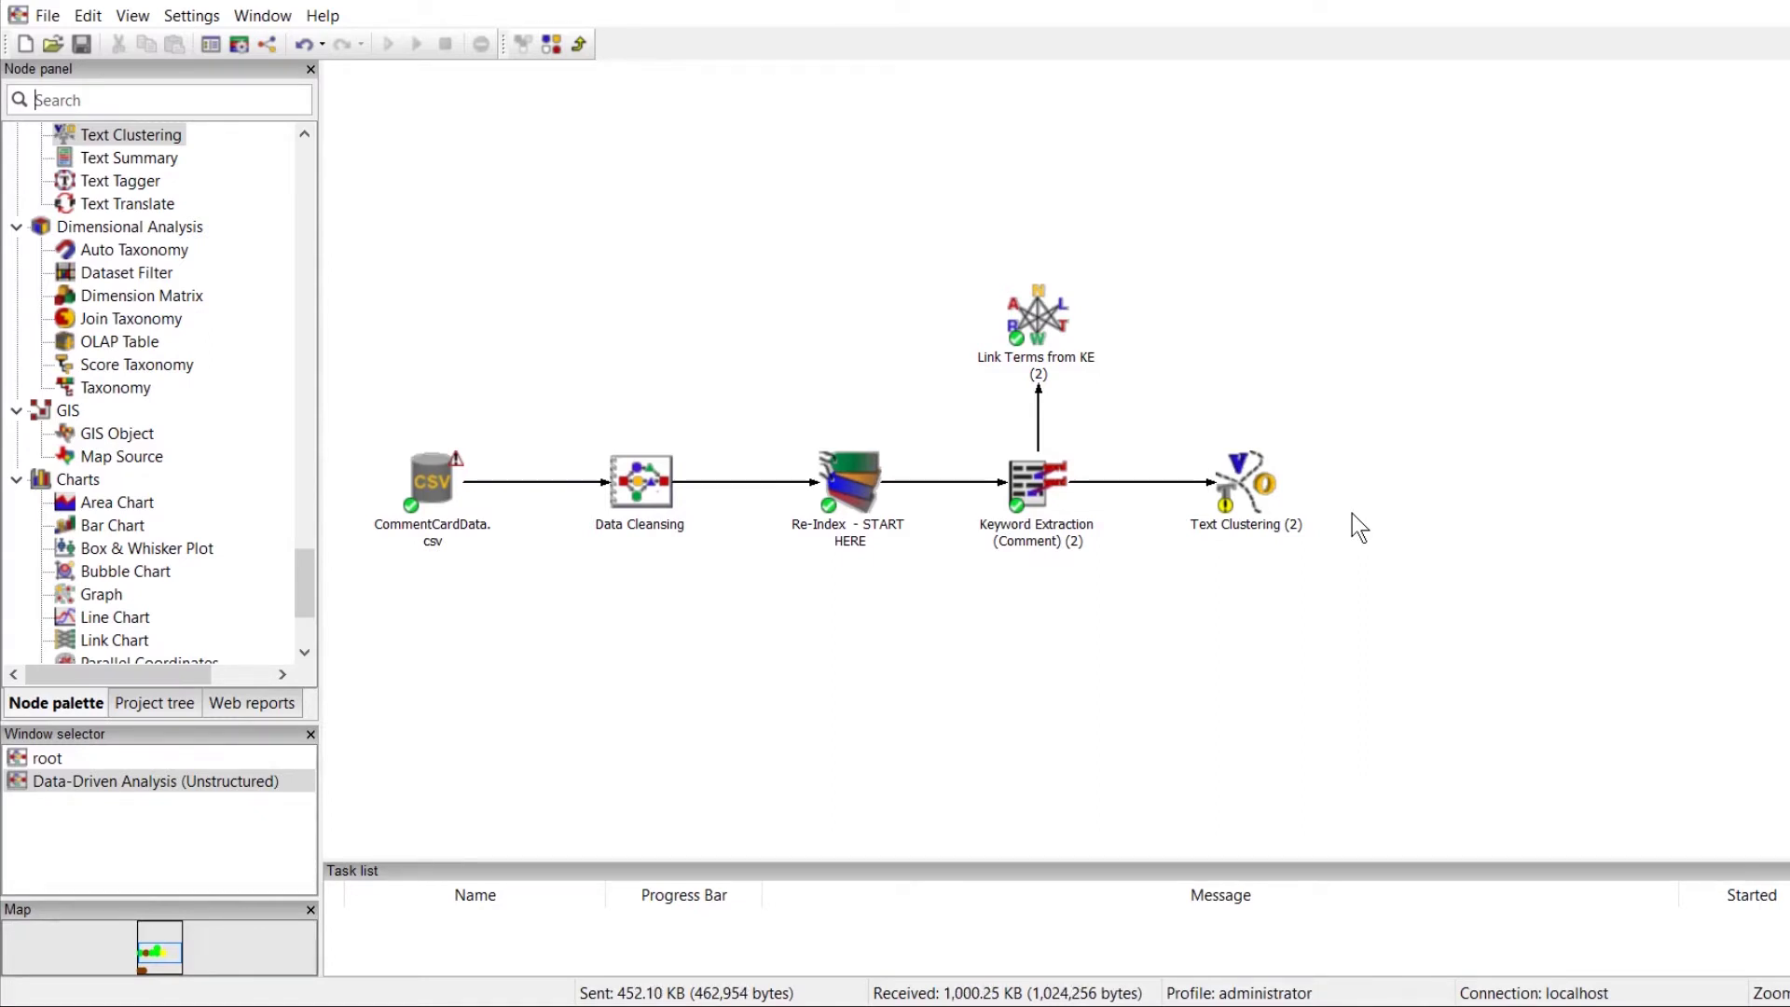
Run Text Clustering and browse its 18 clusters, reading comments in the 'room, nice' cluster and cluster #2.
double_click(1242, 483)
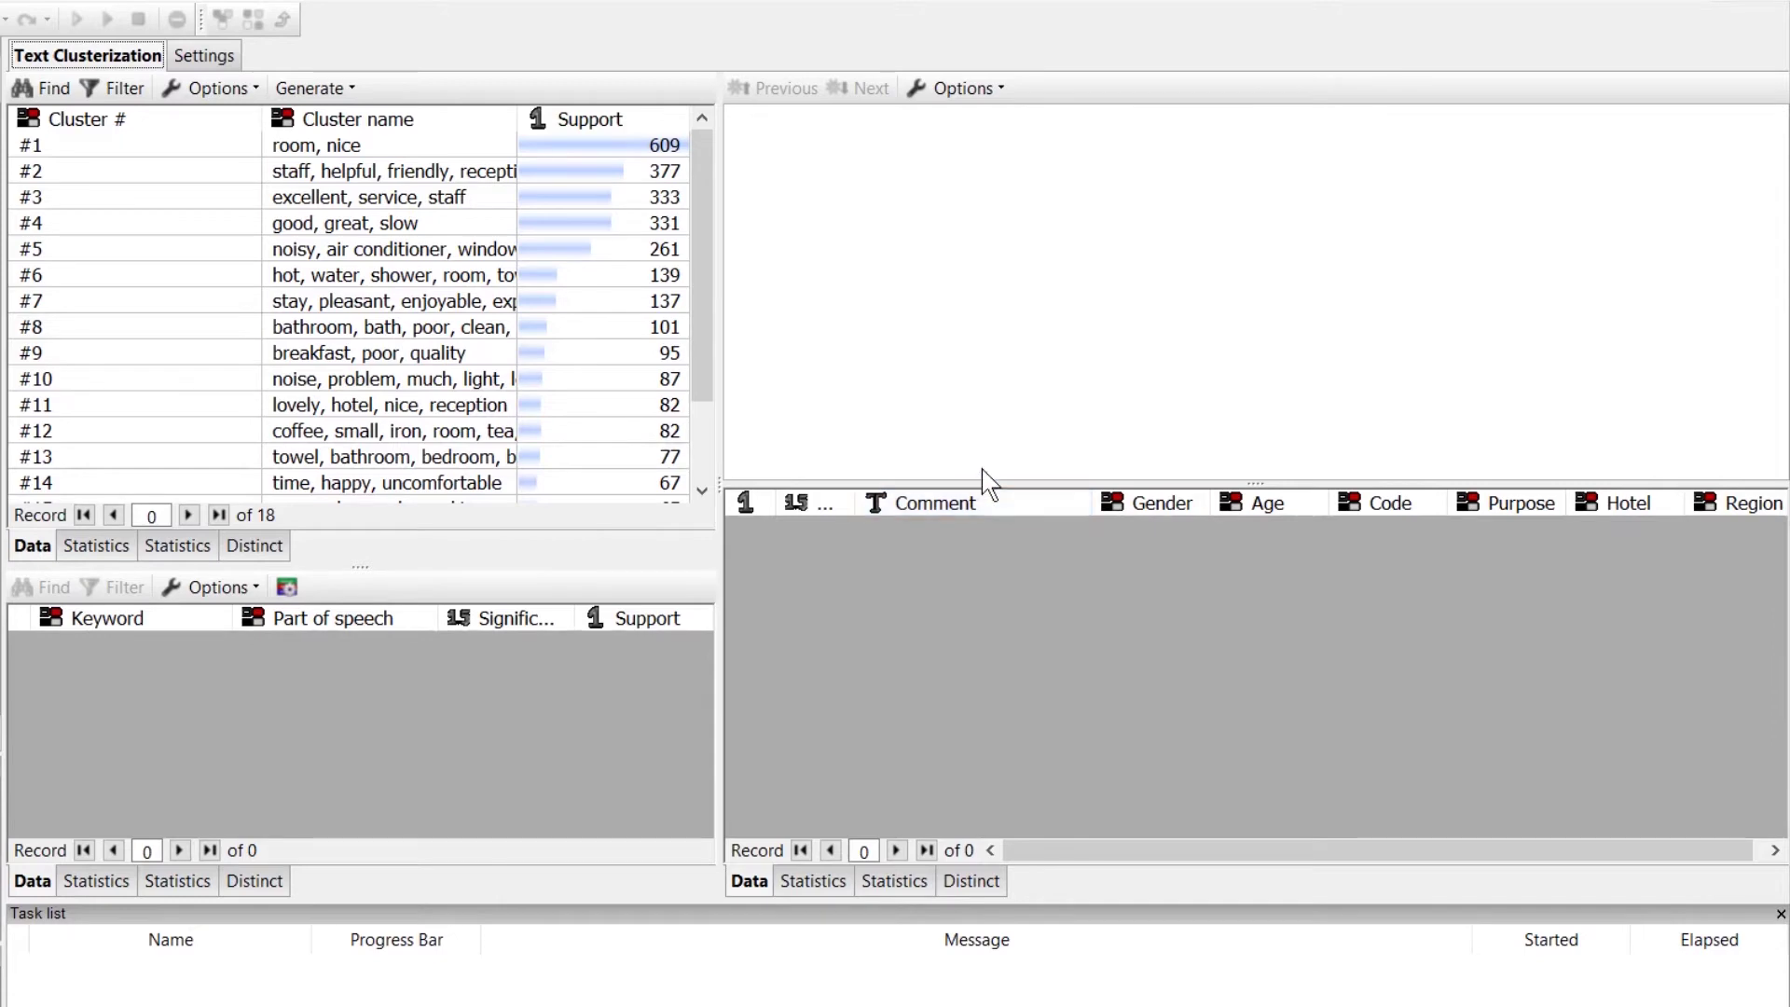
left_click(333, 152)
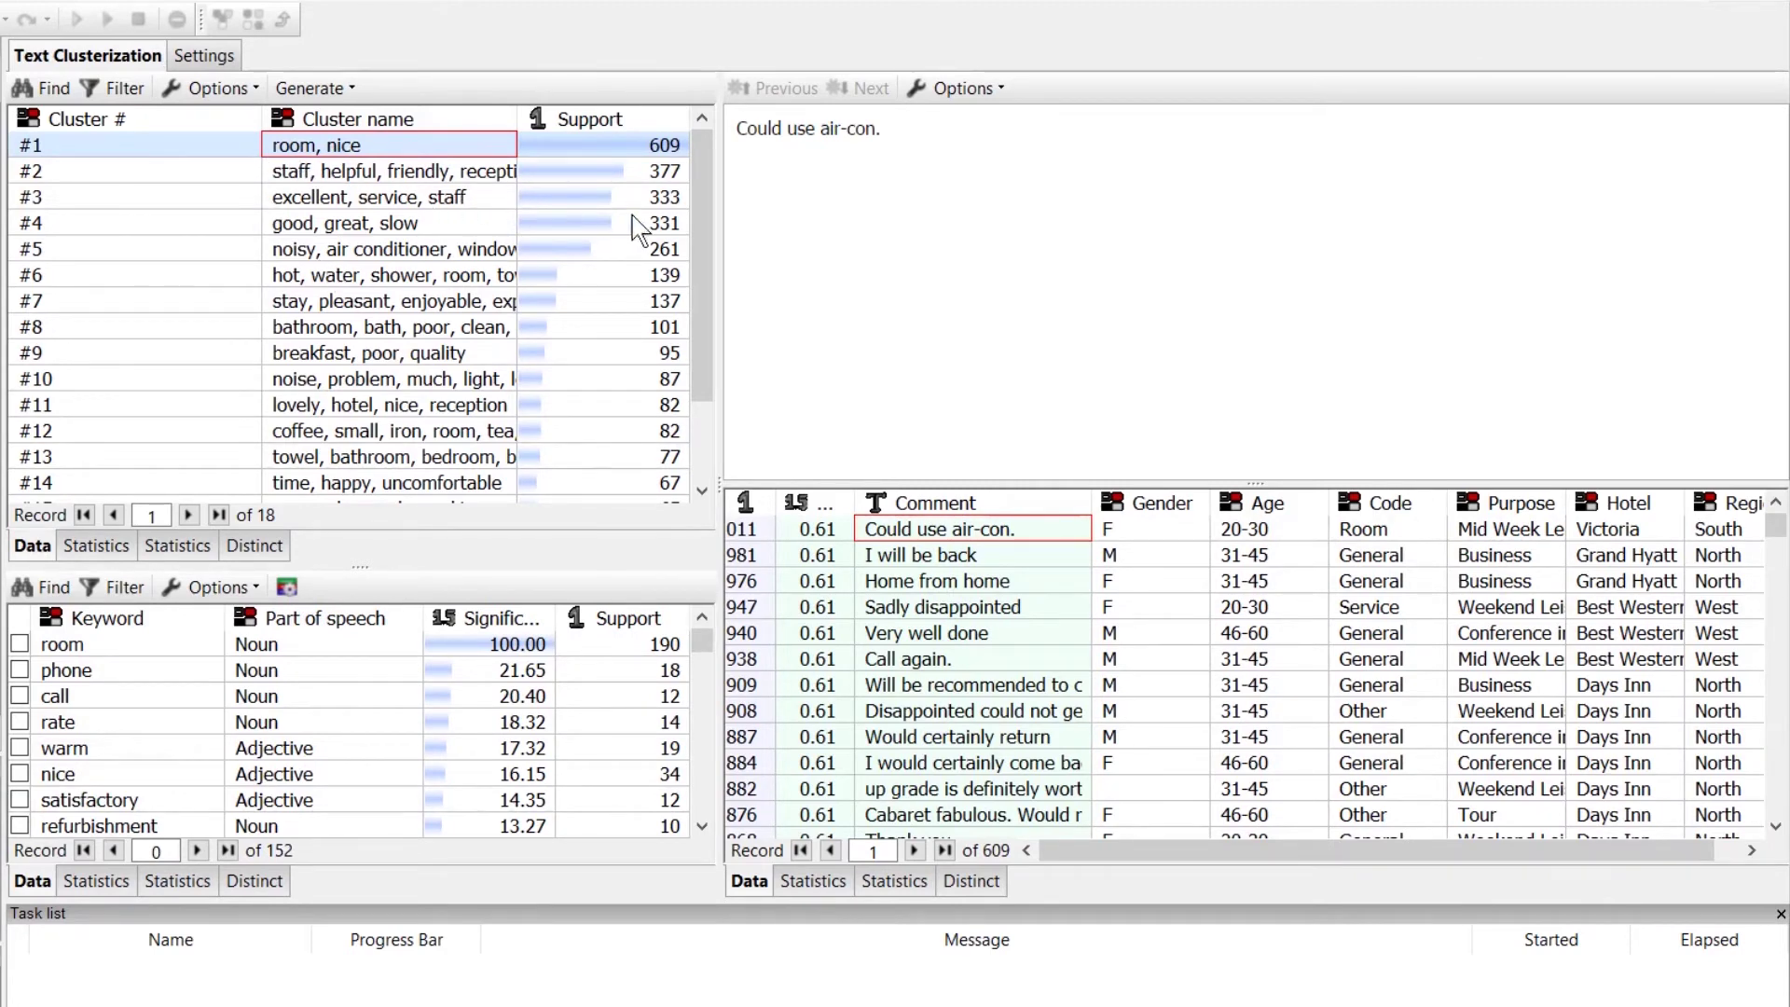
mouse_move(702, 224)
left_mouse_down()
mouse_move(711, 343)
mouse_move(719, 246)
mouse_move(701, 250)
left_mouse_up()
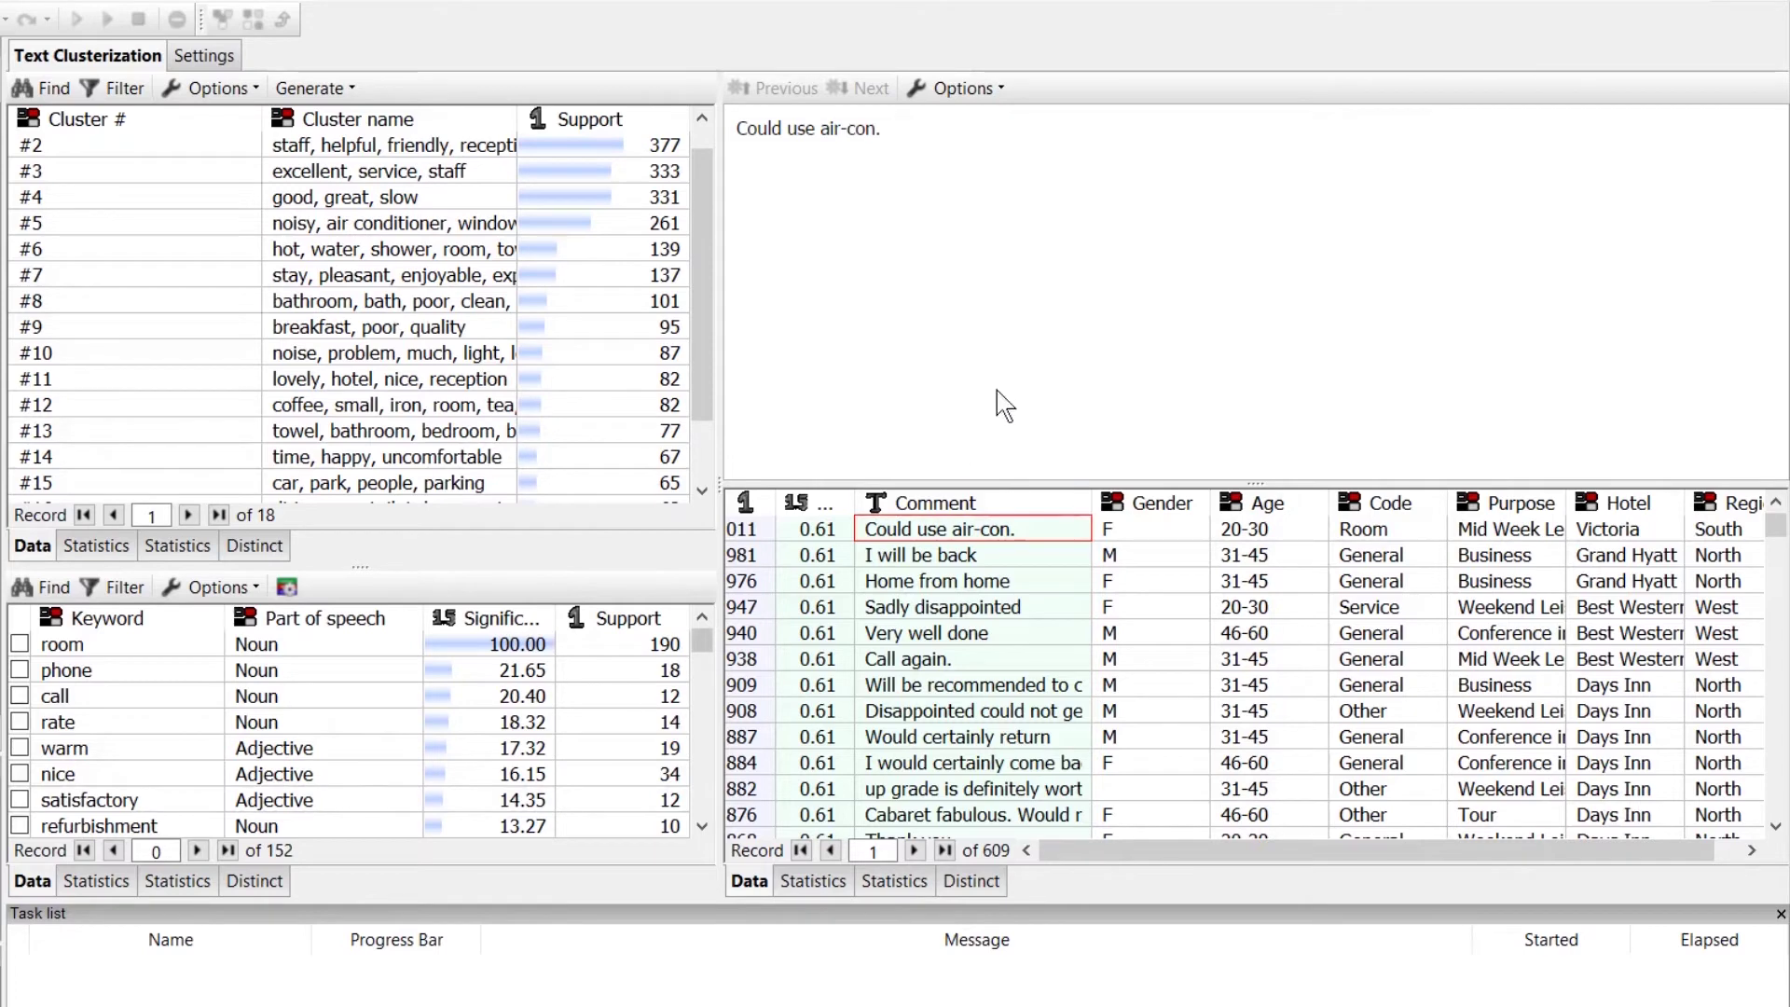
key("Down")
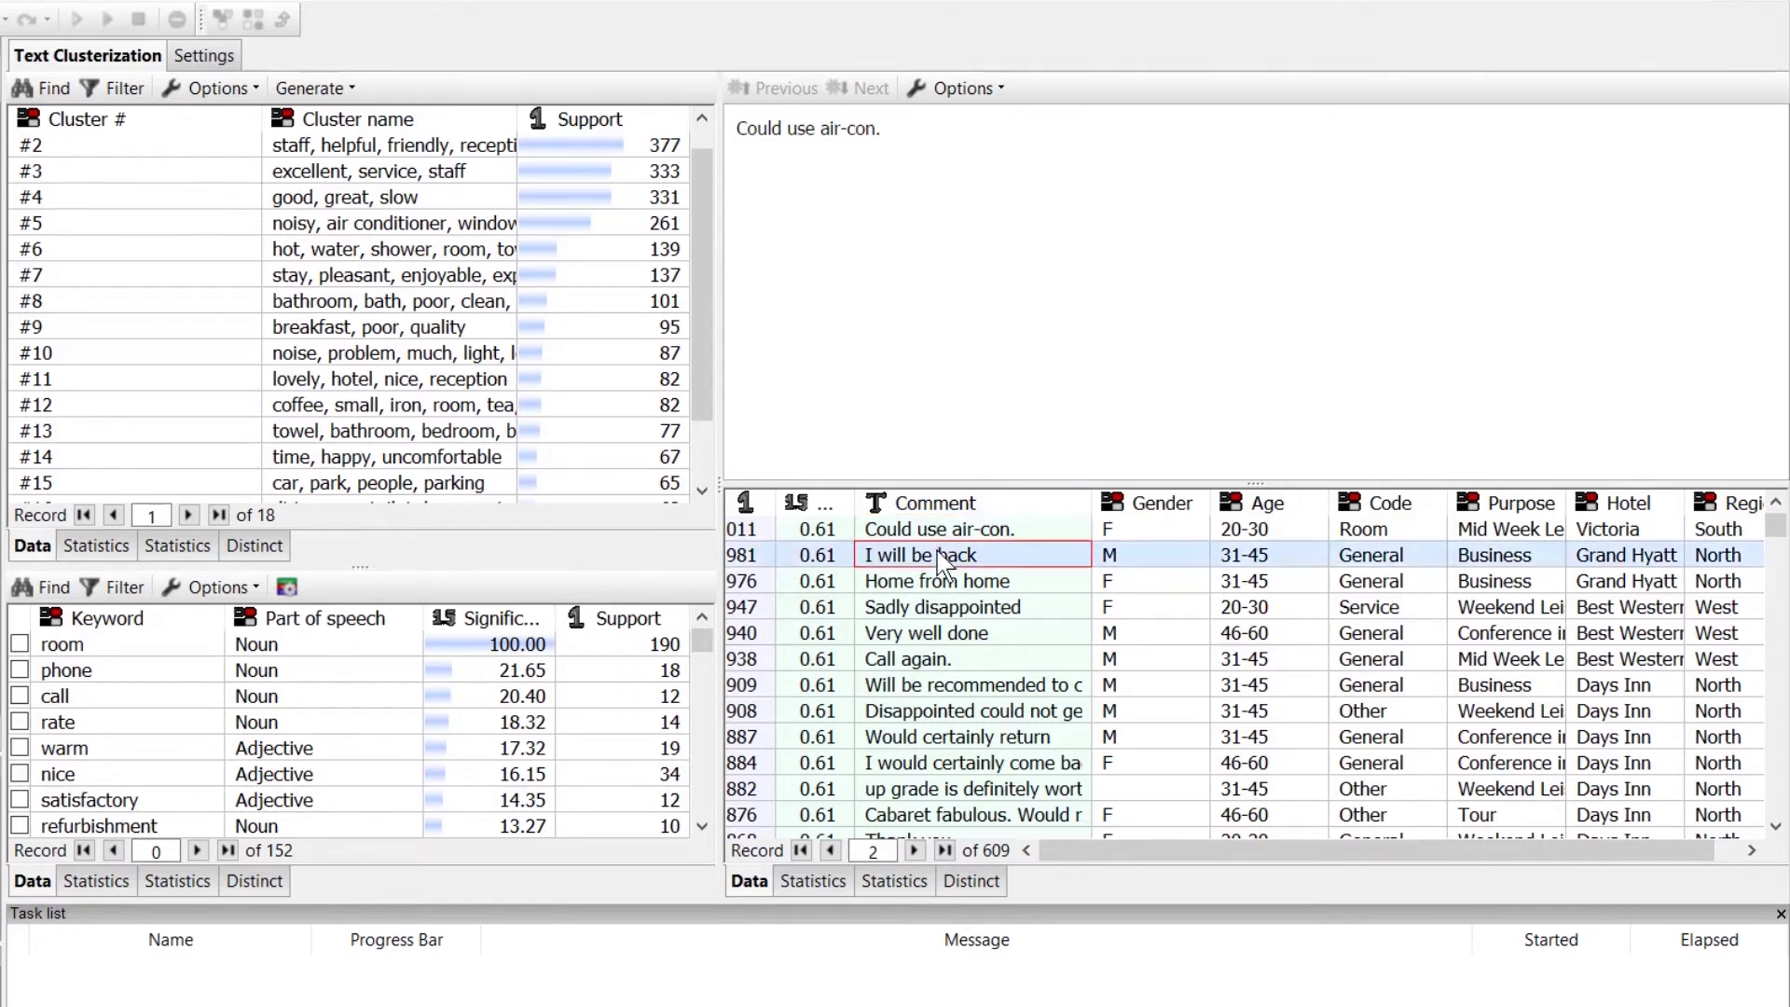
scroll(981, 317, "up", 5)
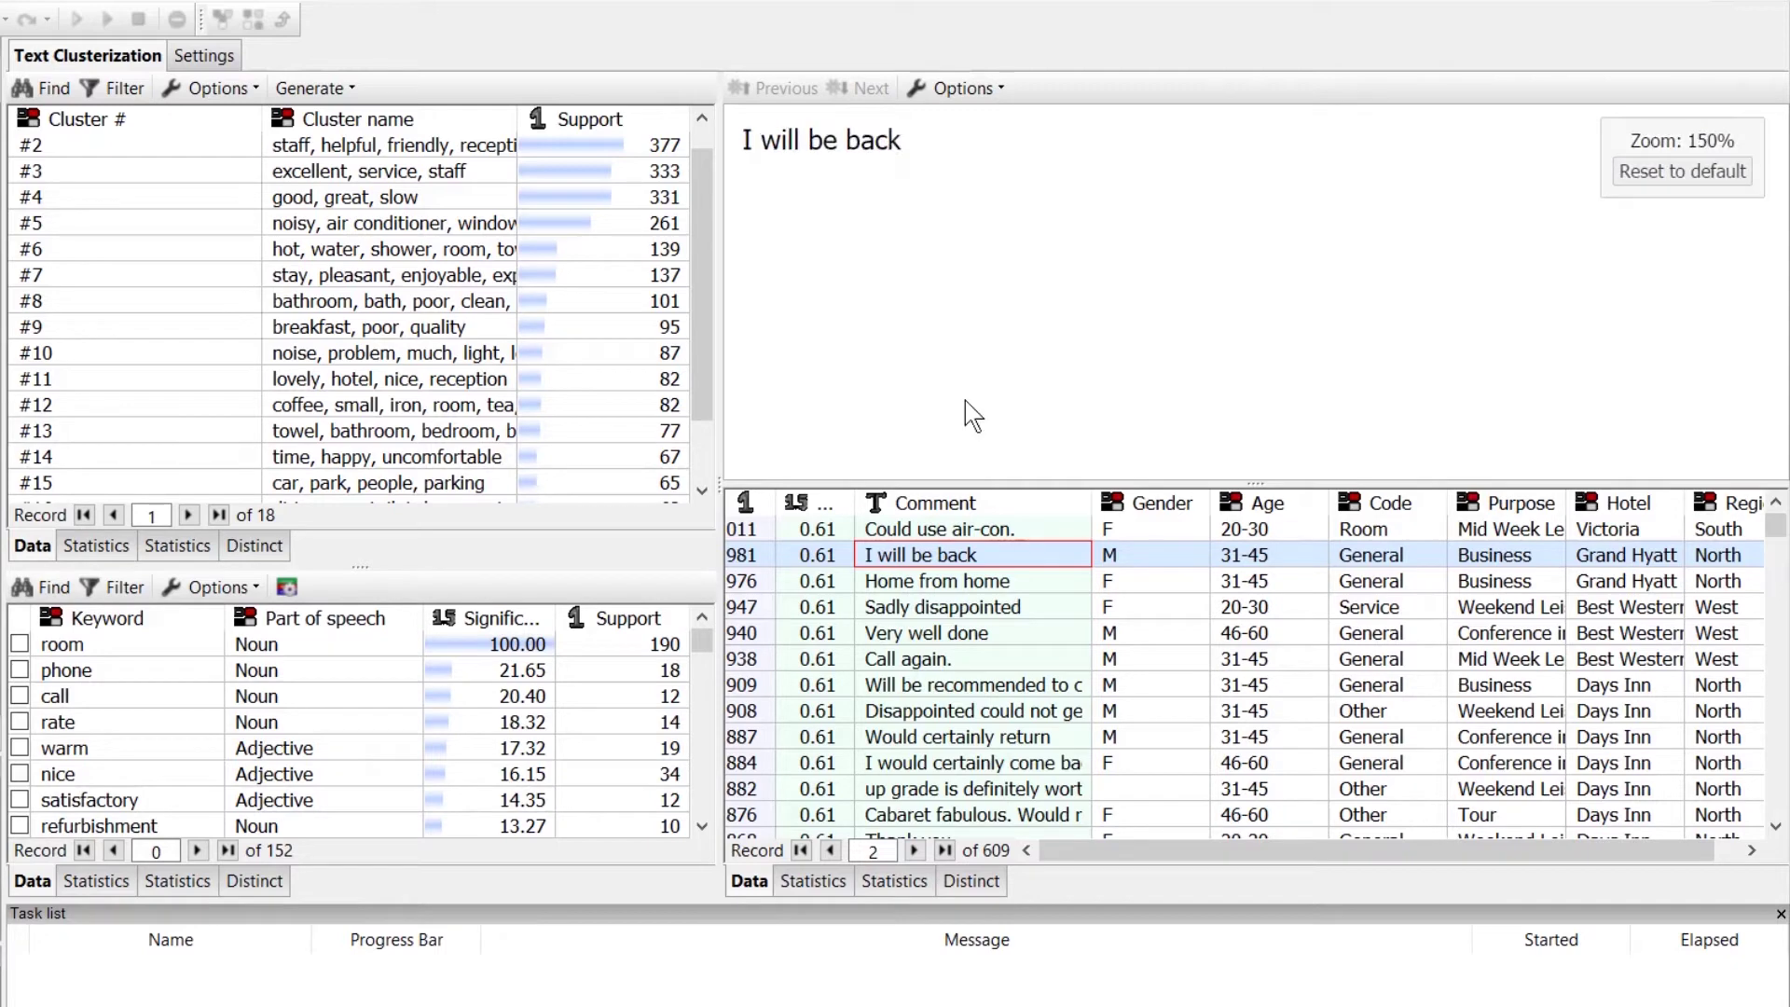
left_click(916, 633)
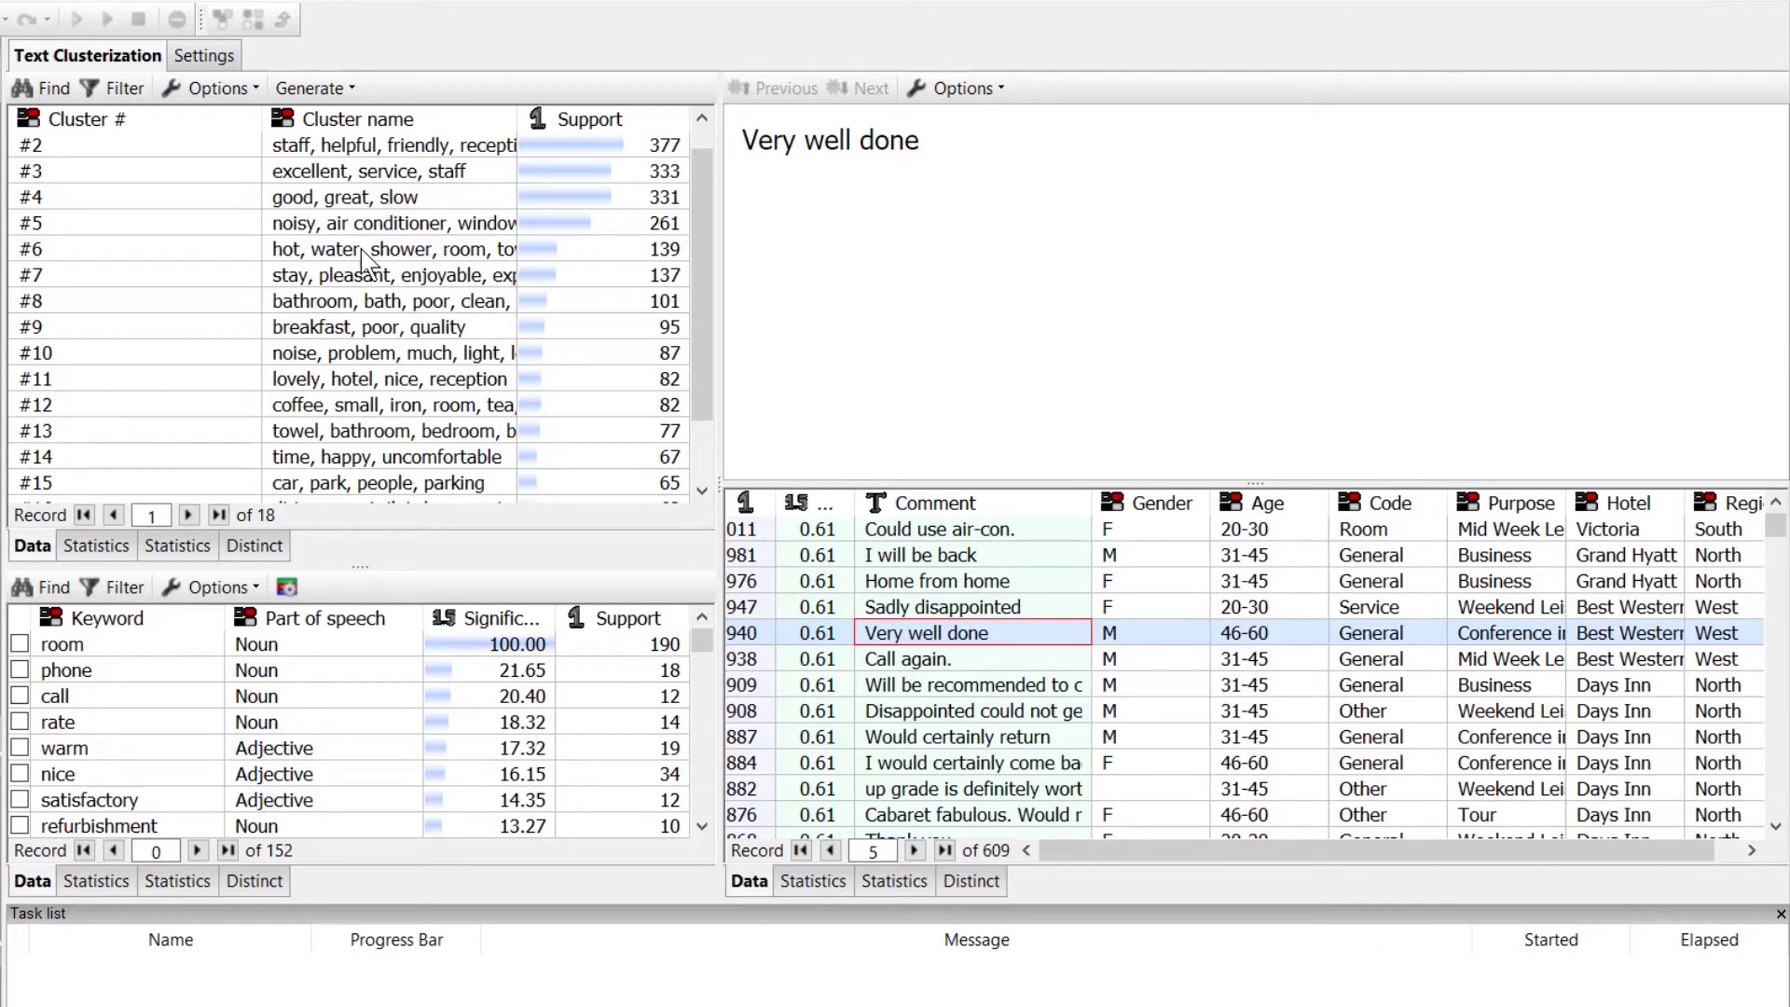
left_click(328, 149)
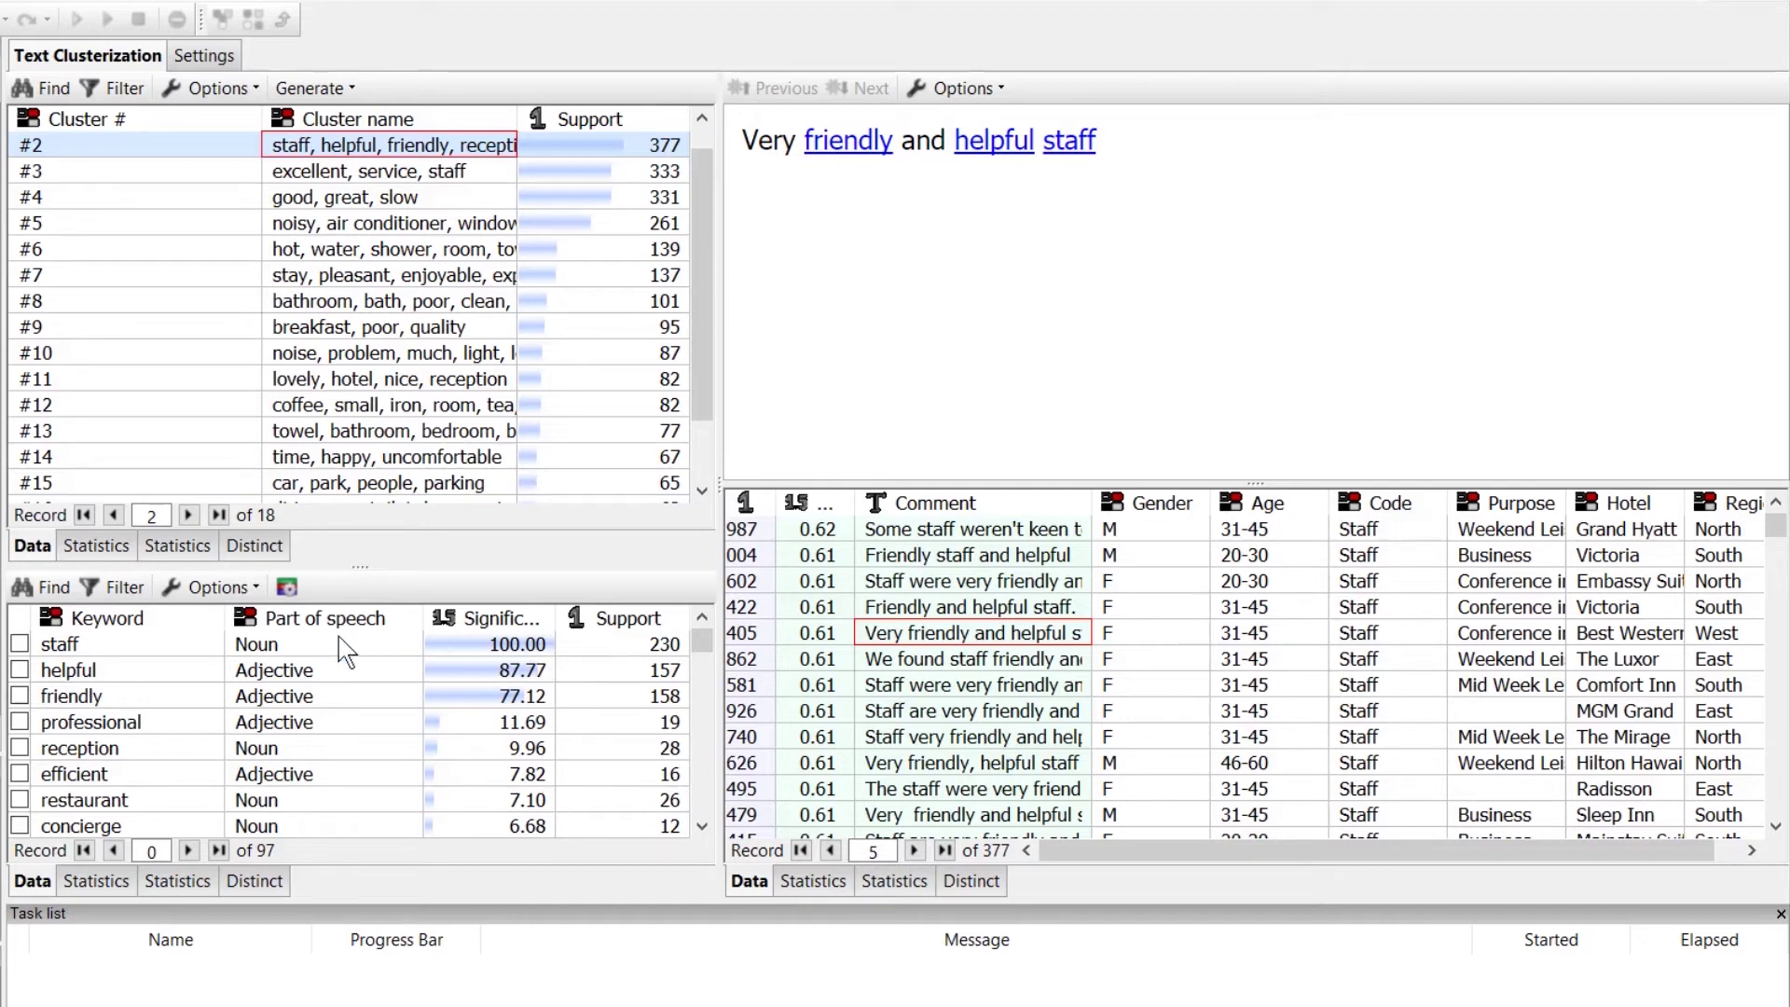
Filter cluster #2 to its 230 'staff' comments and read several, like 'Staff are very helpful & friendly'.
left_click(191, 650)
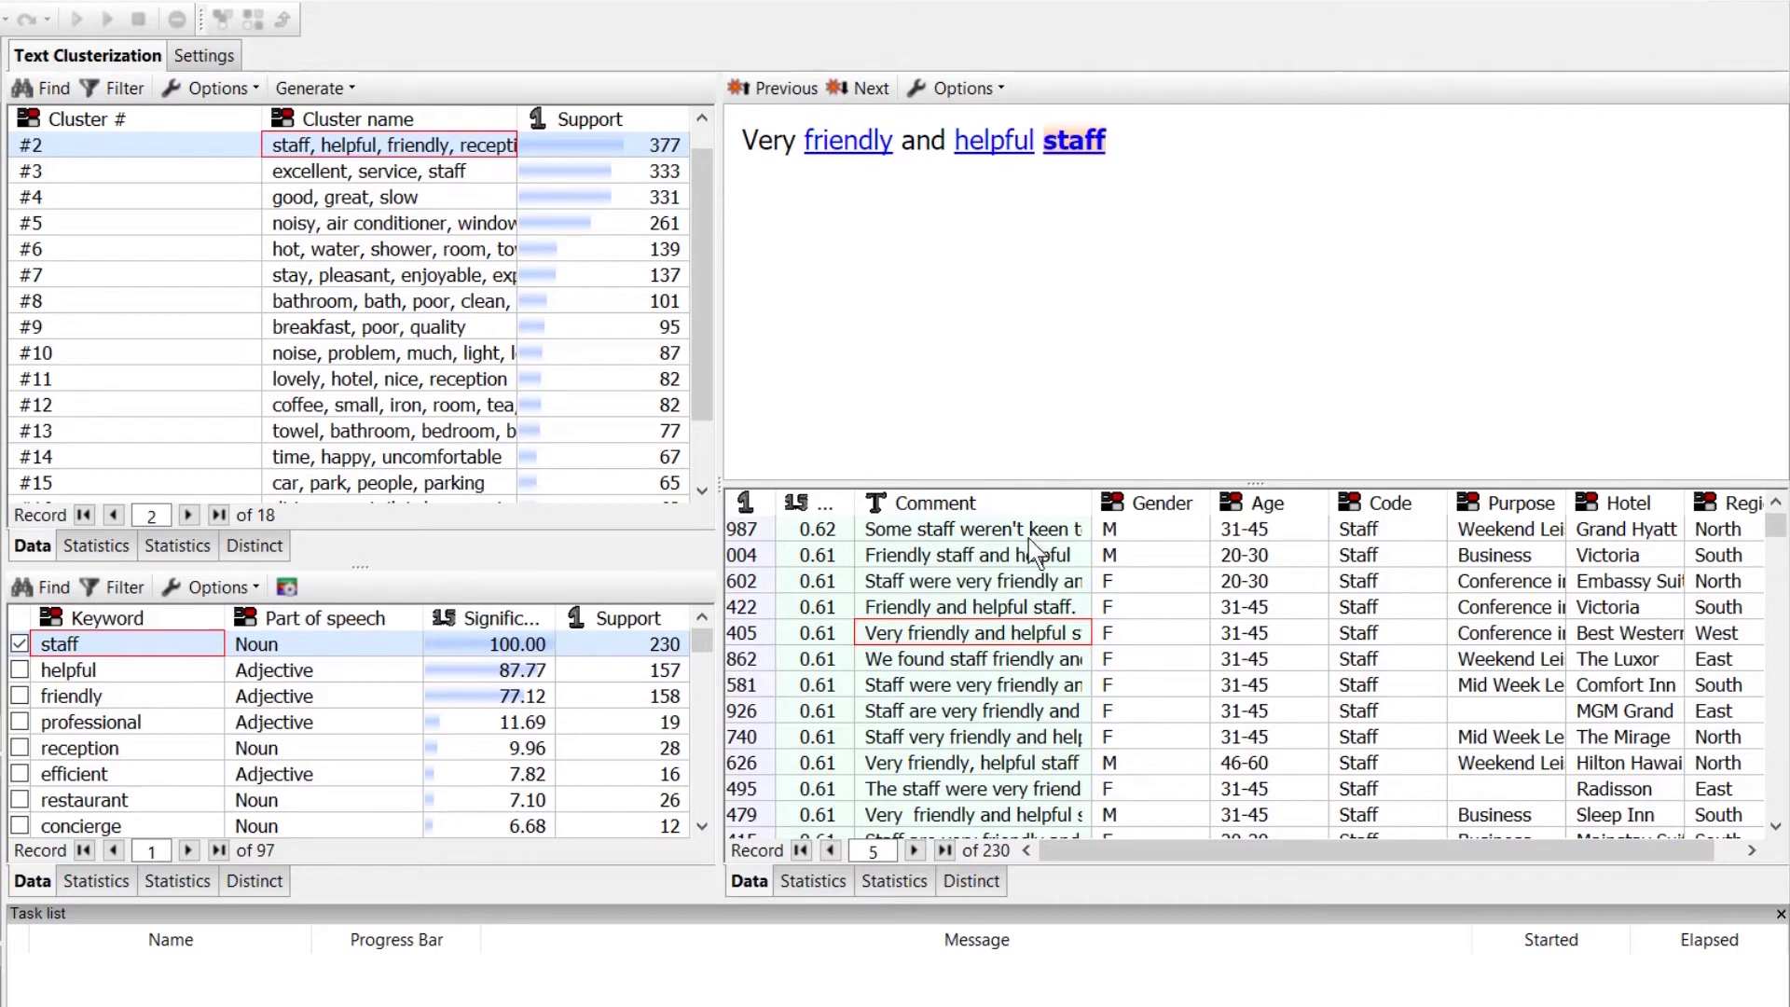
left_click(944, 688)
scroll(944, 695, "down", 2)
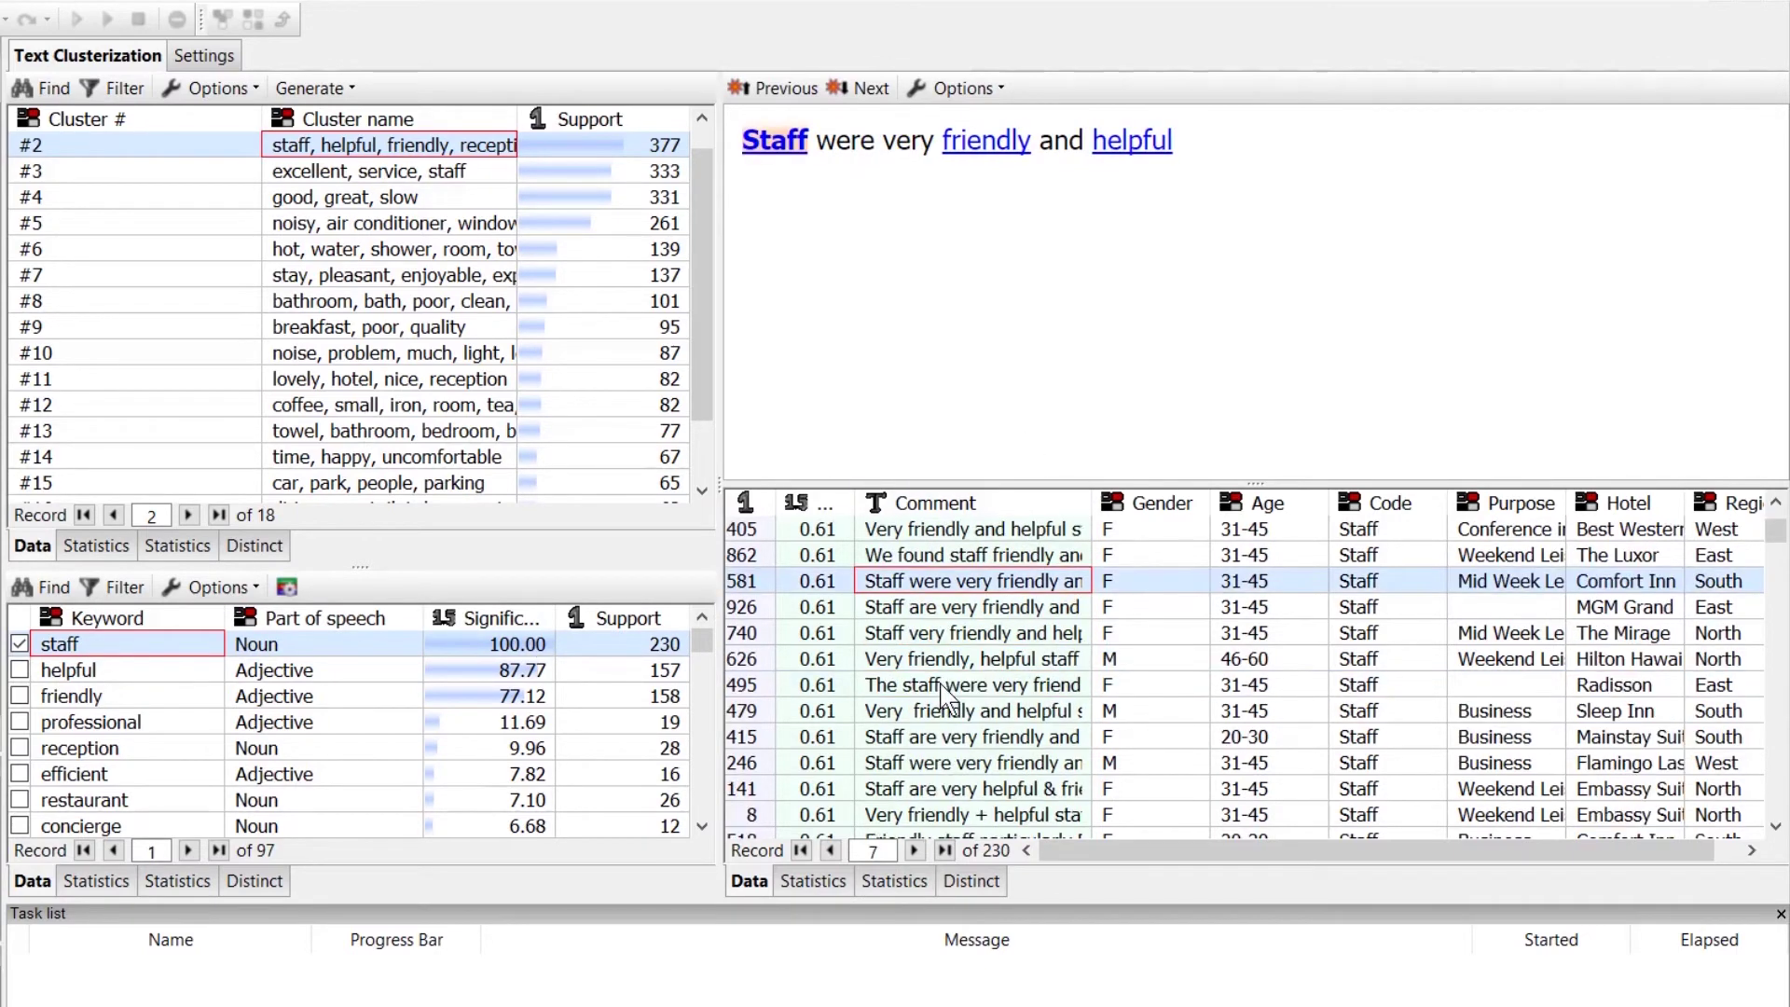
left_click(943, 688)
scroll(944, 694, "down", 2)
left_click(943, 688)
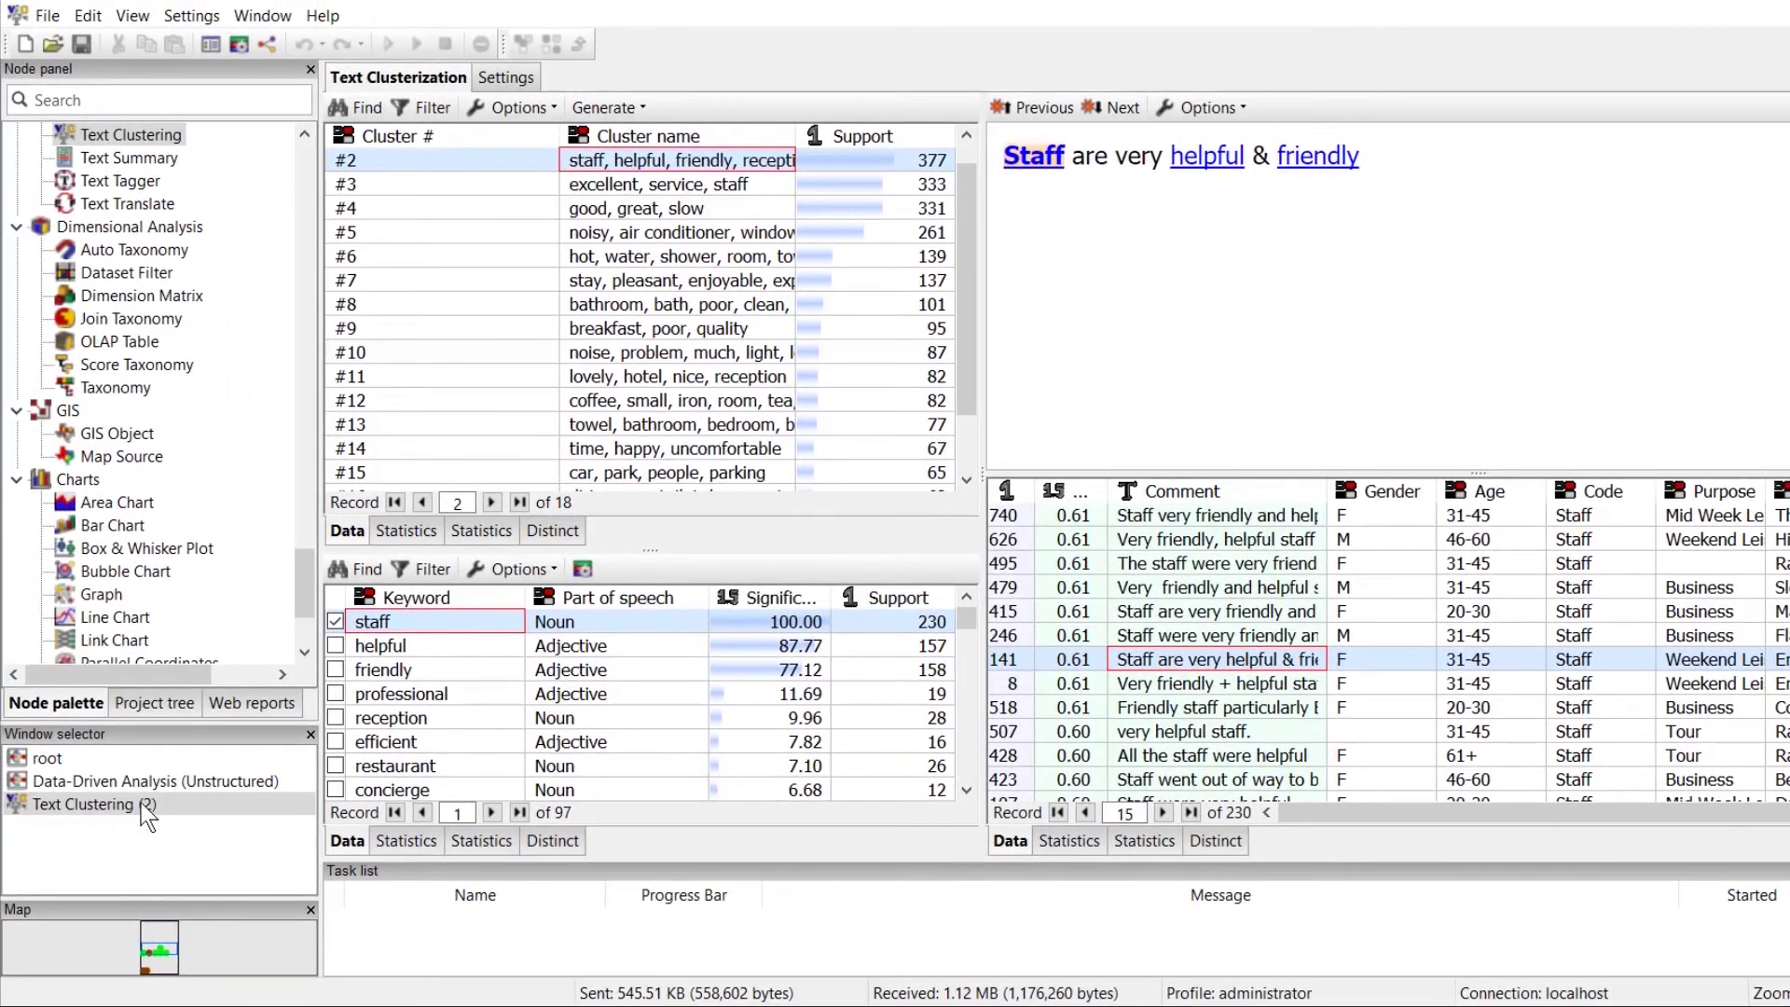
Close the results and open the Text Clustering node's Properties on the Options tab.
key("ctrl+F4")
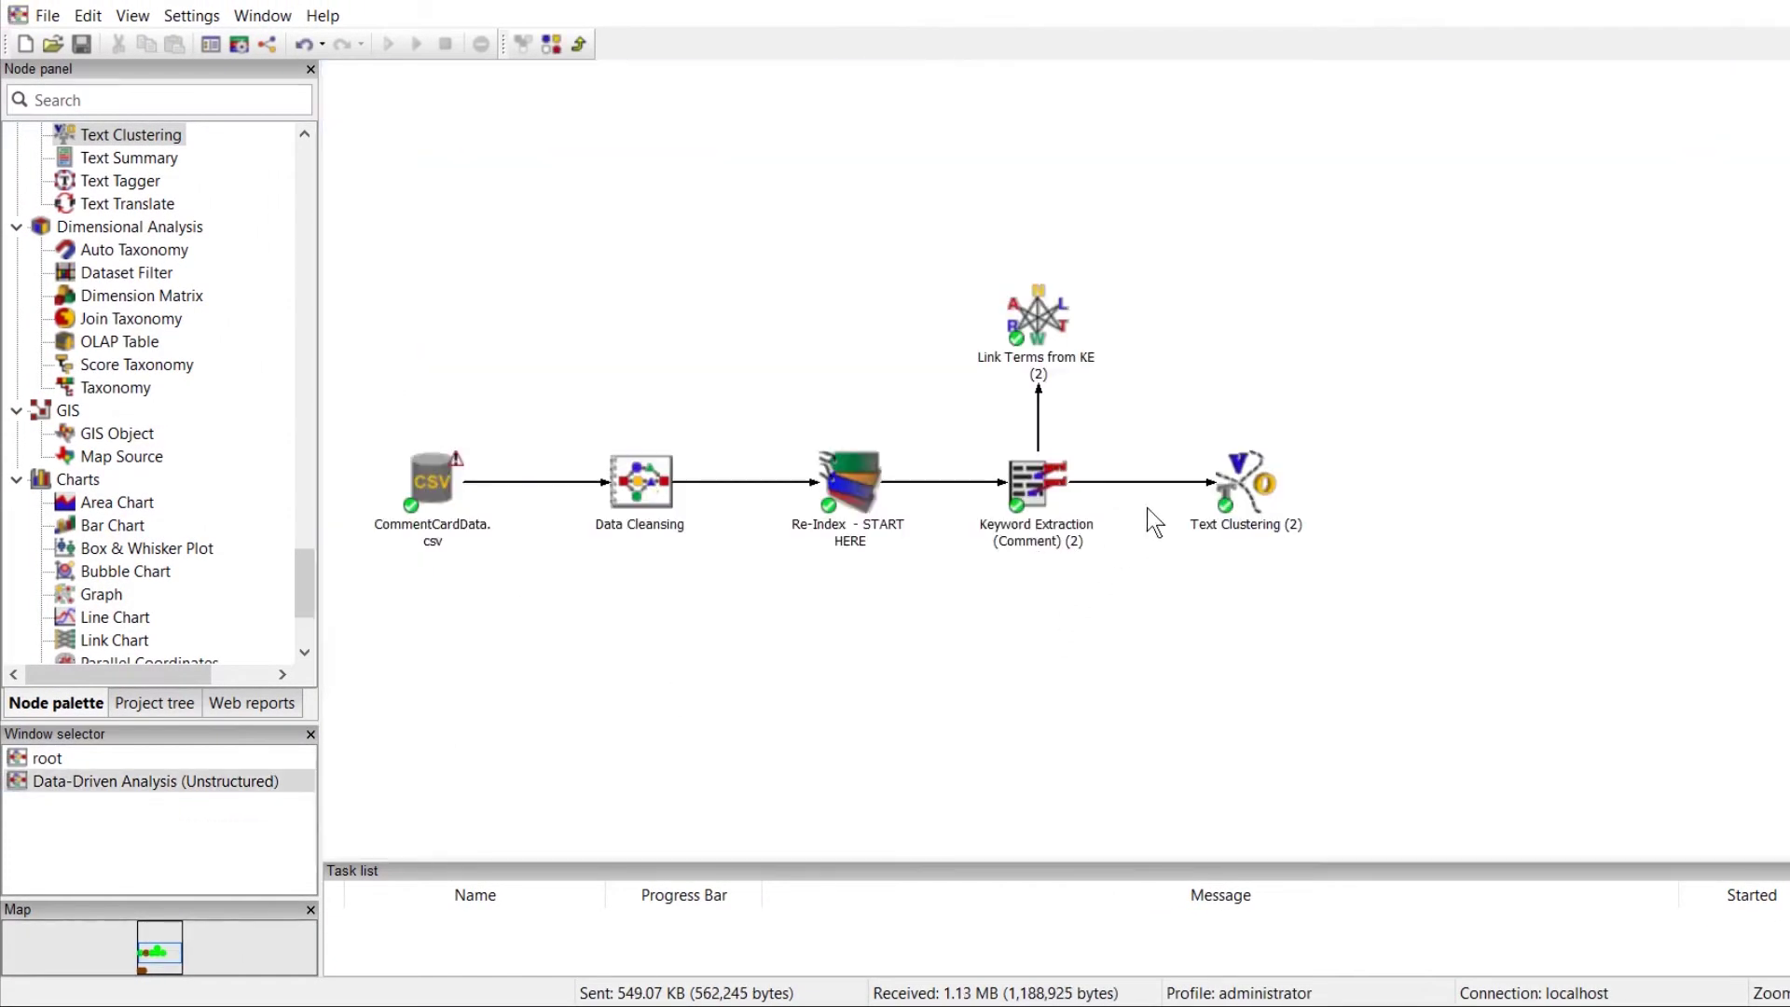
right_click(1240, 483)
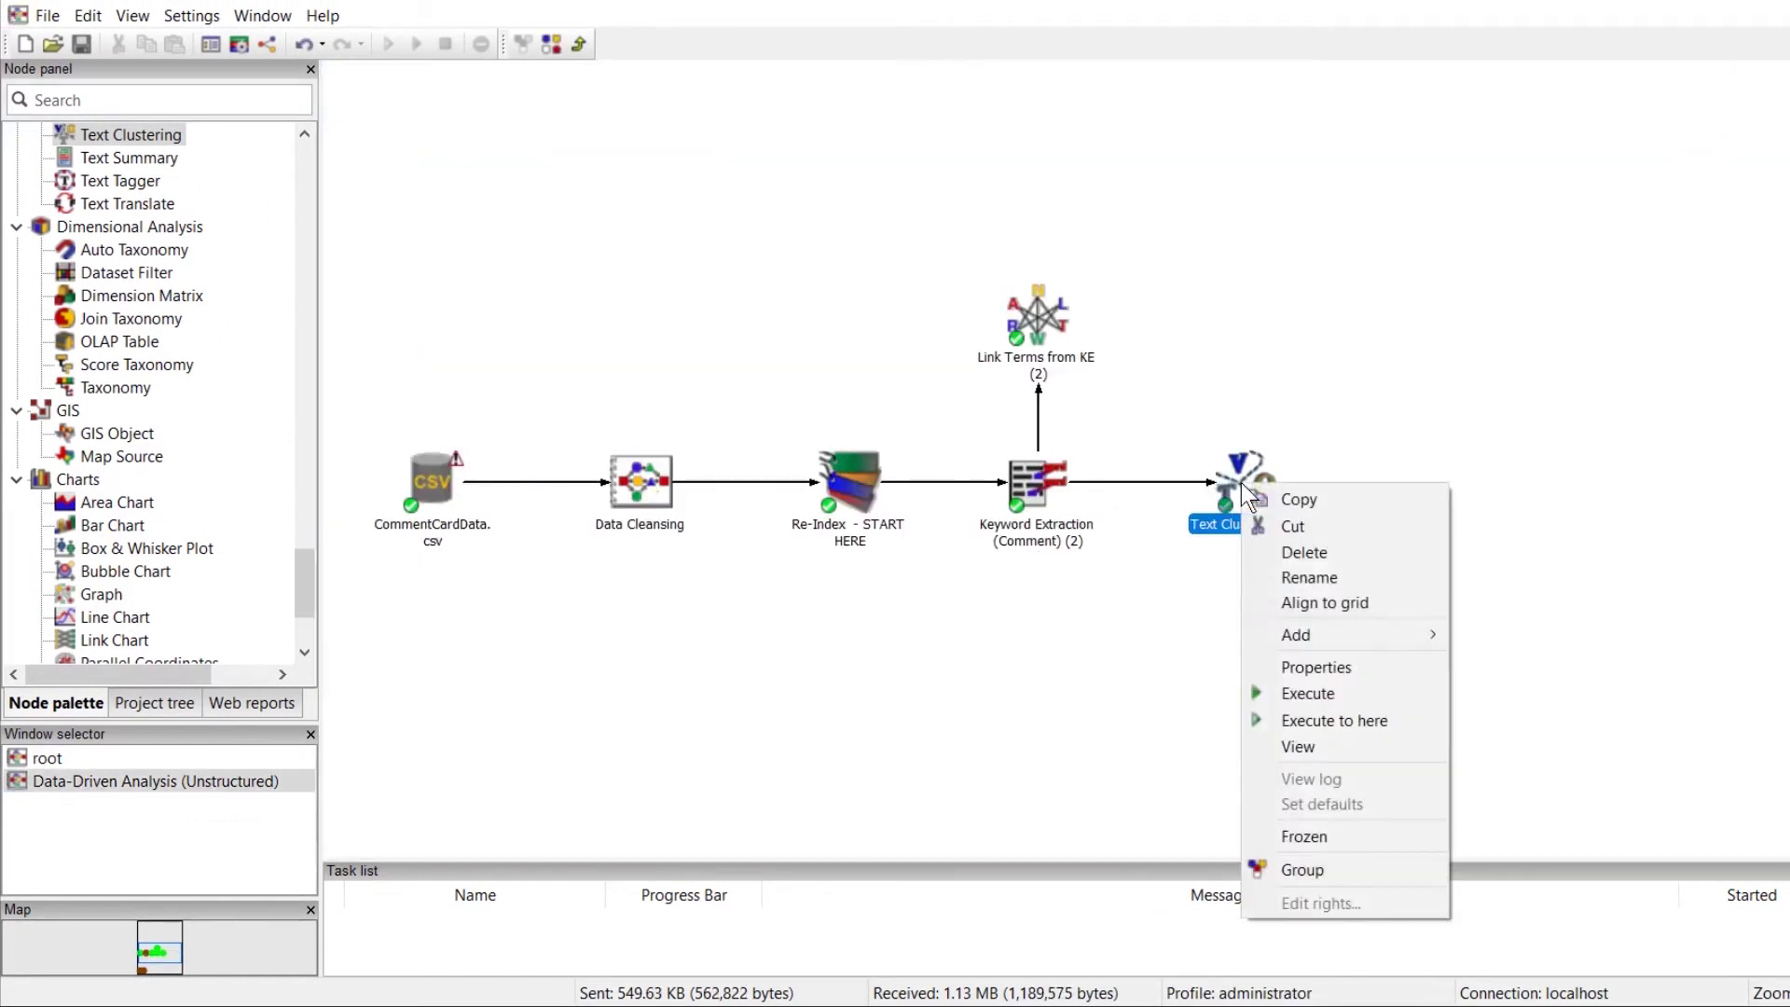
left_click(1294, 663)
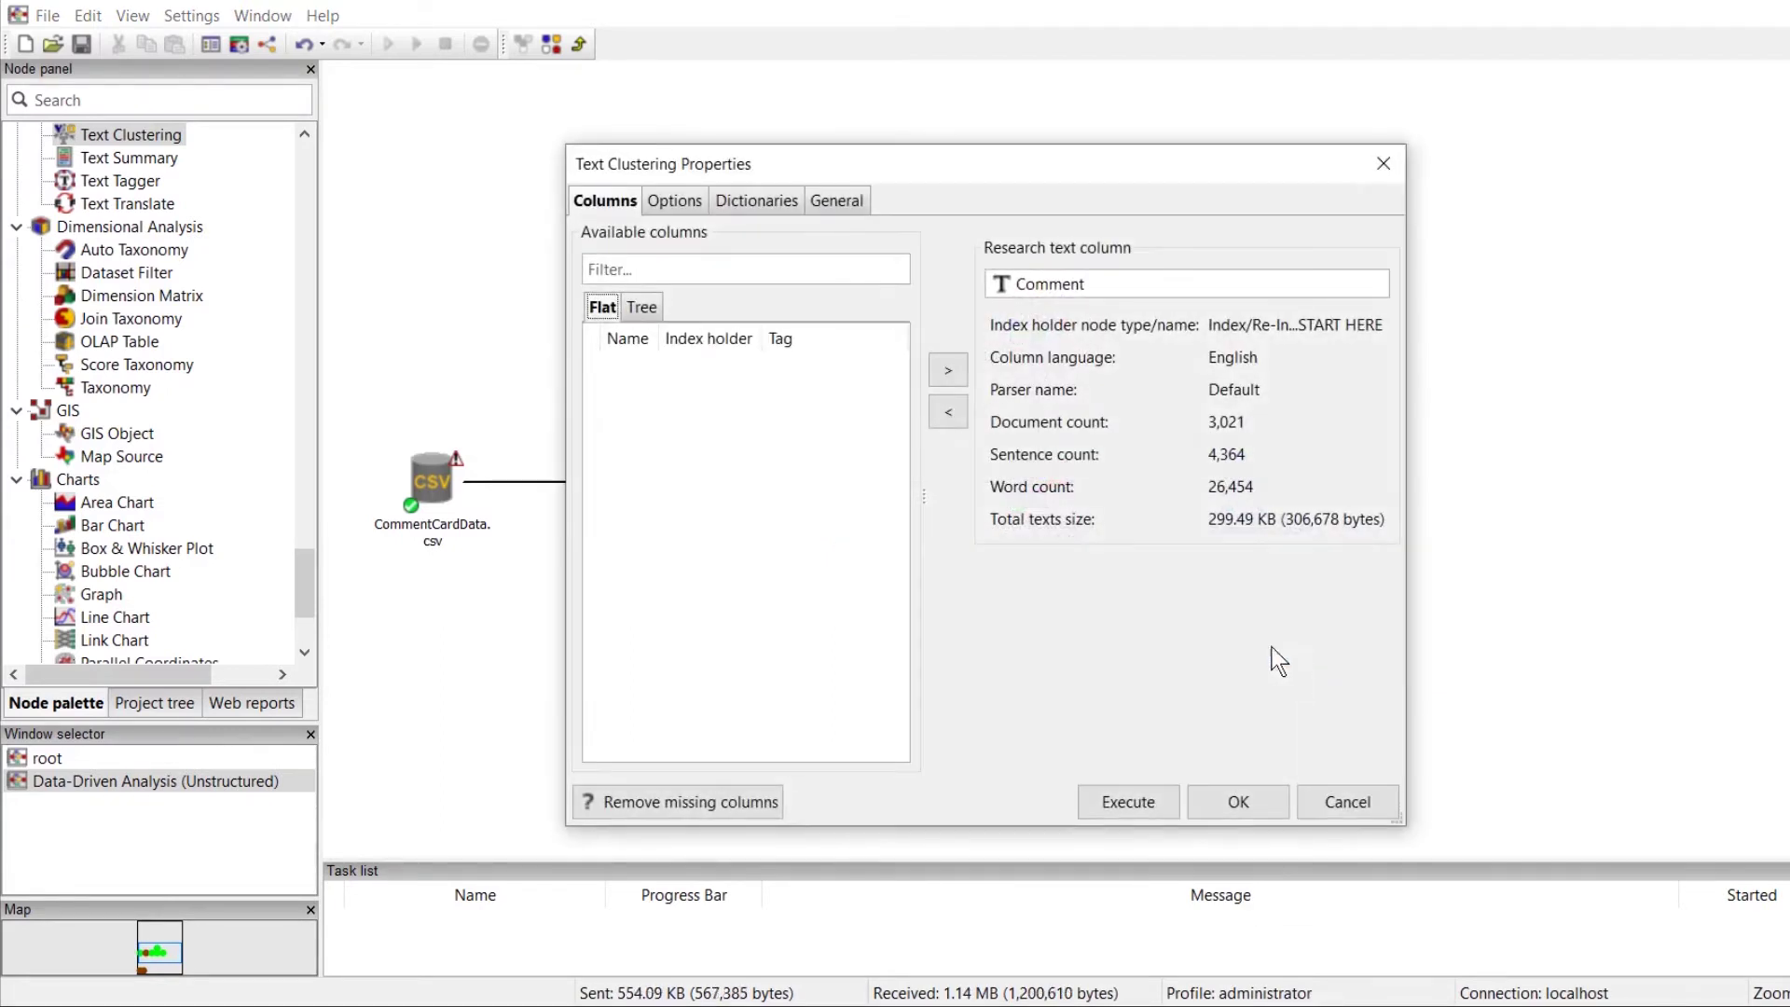
left_click(673, 199)
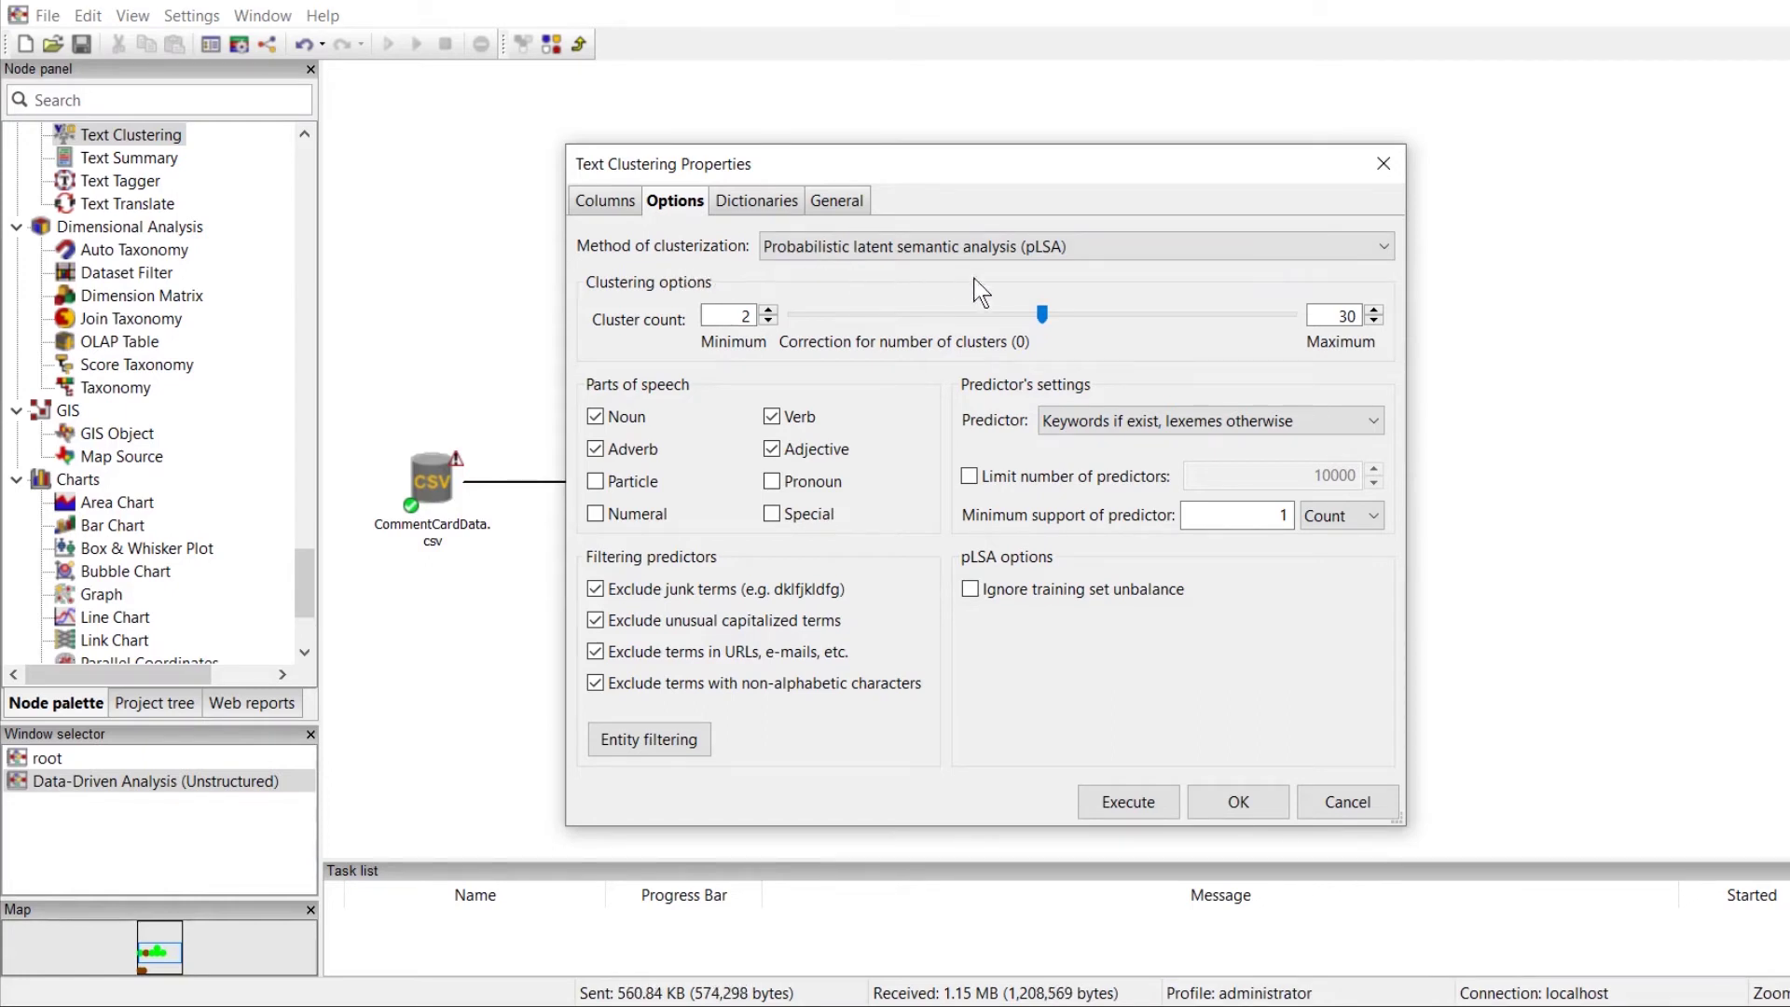
left_click(1385, 248)
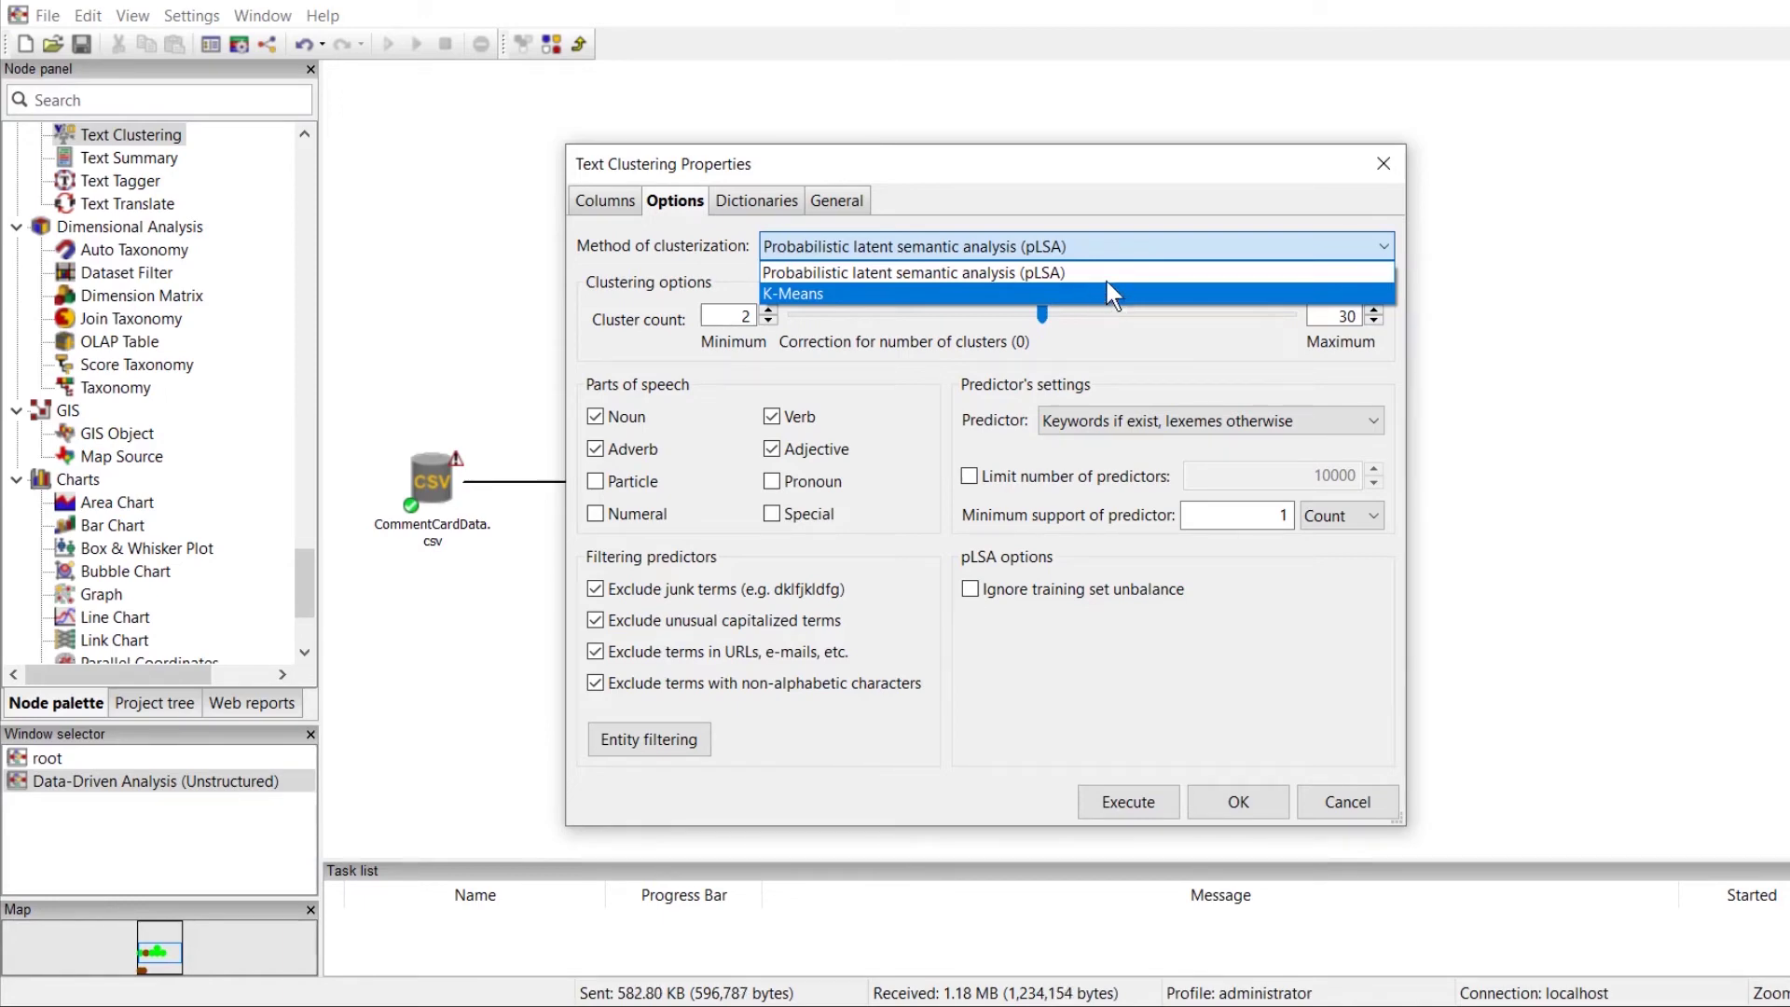
left_click(1217, 246)
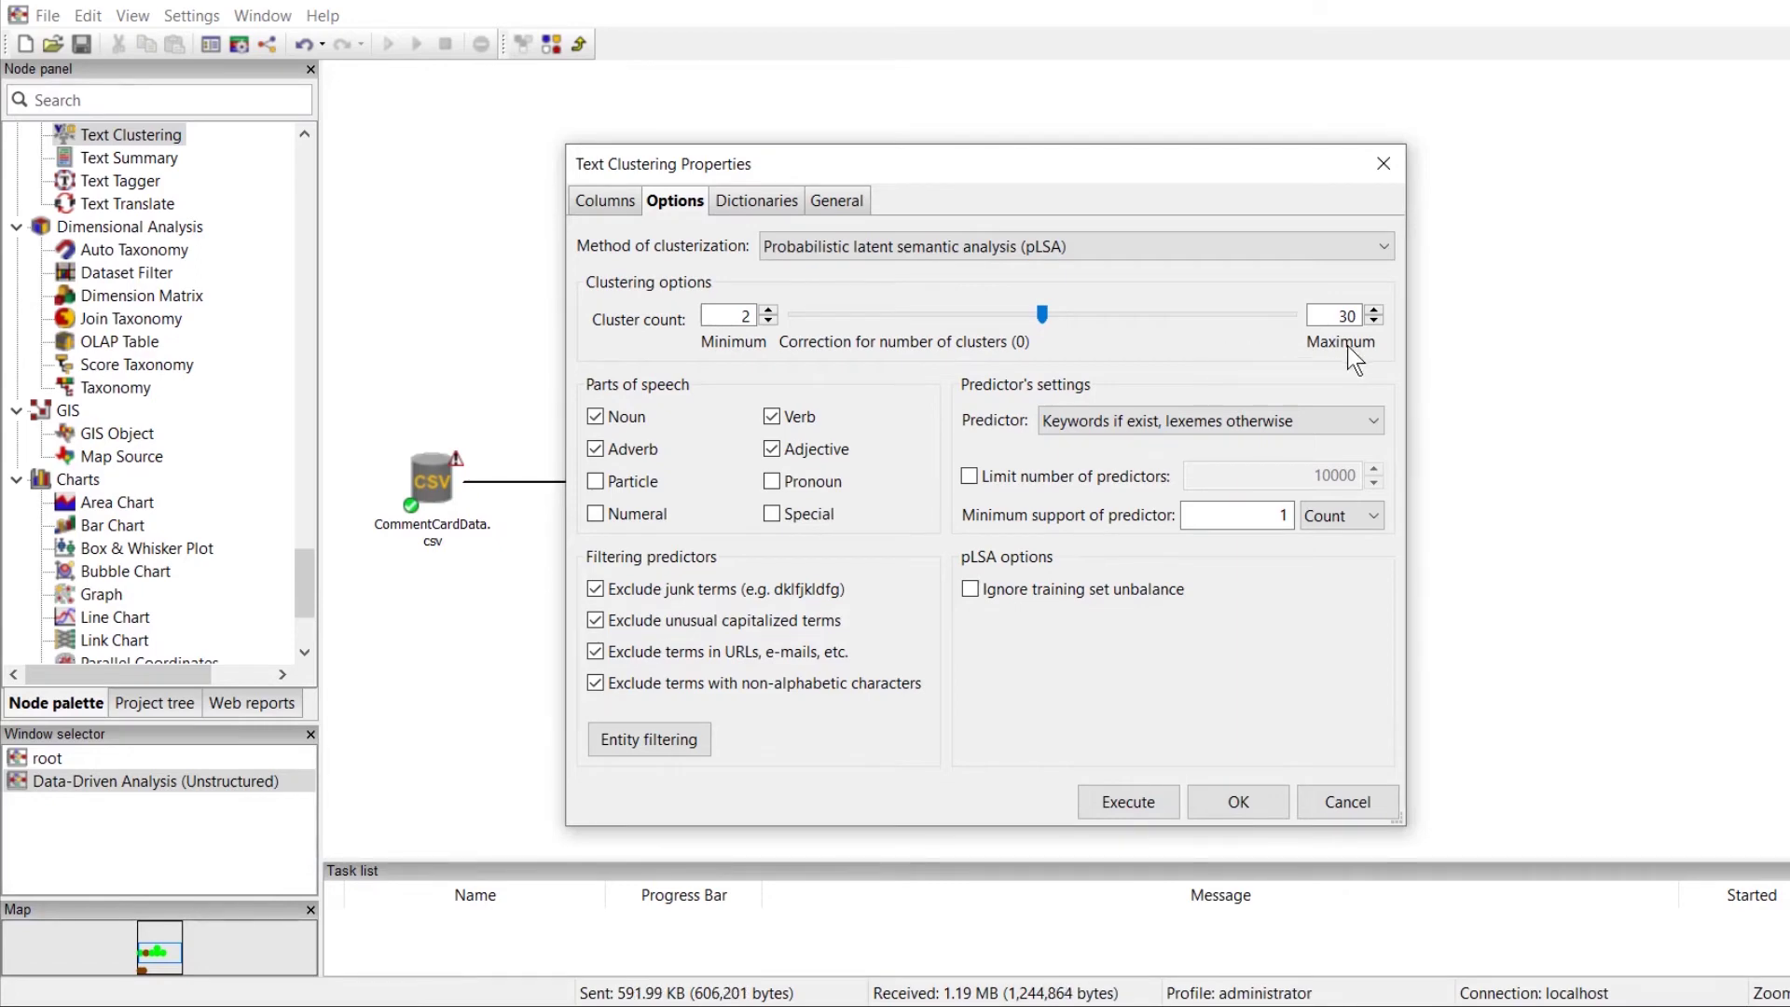
Set maximum cluster count to 10, drop Adverb, Adjective and Verb predictors, and execute.
double_click(1355, 317)
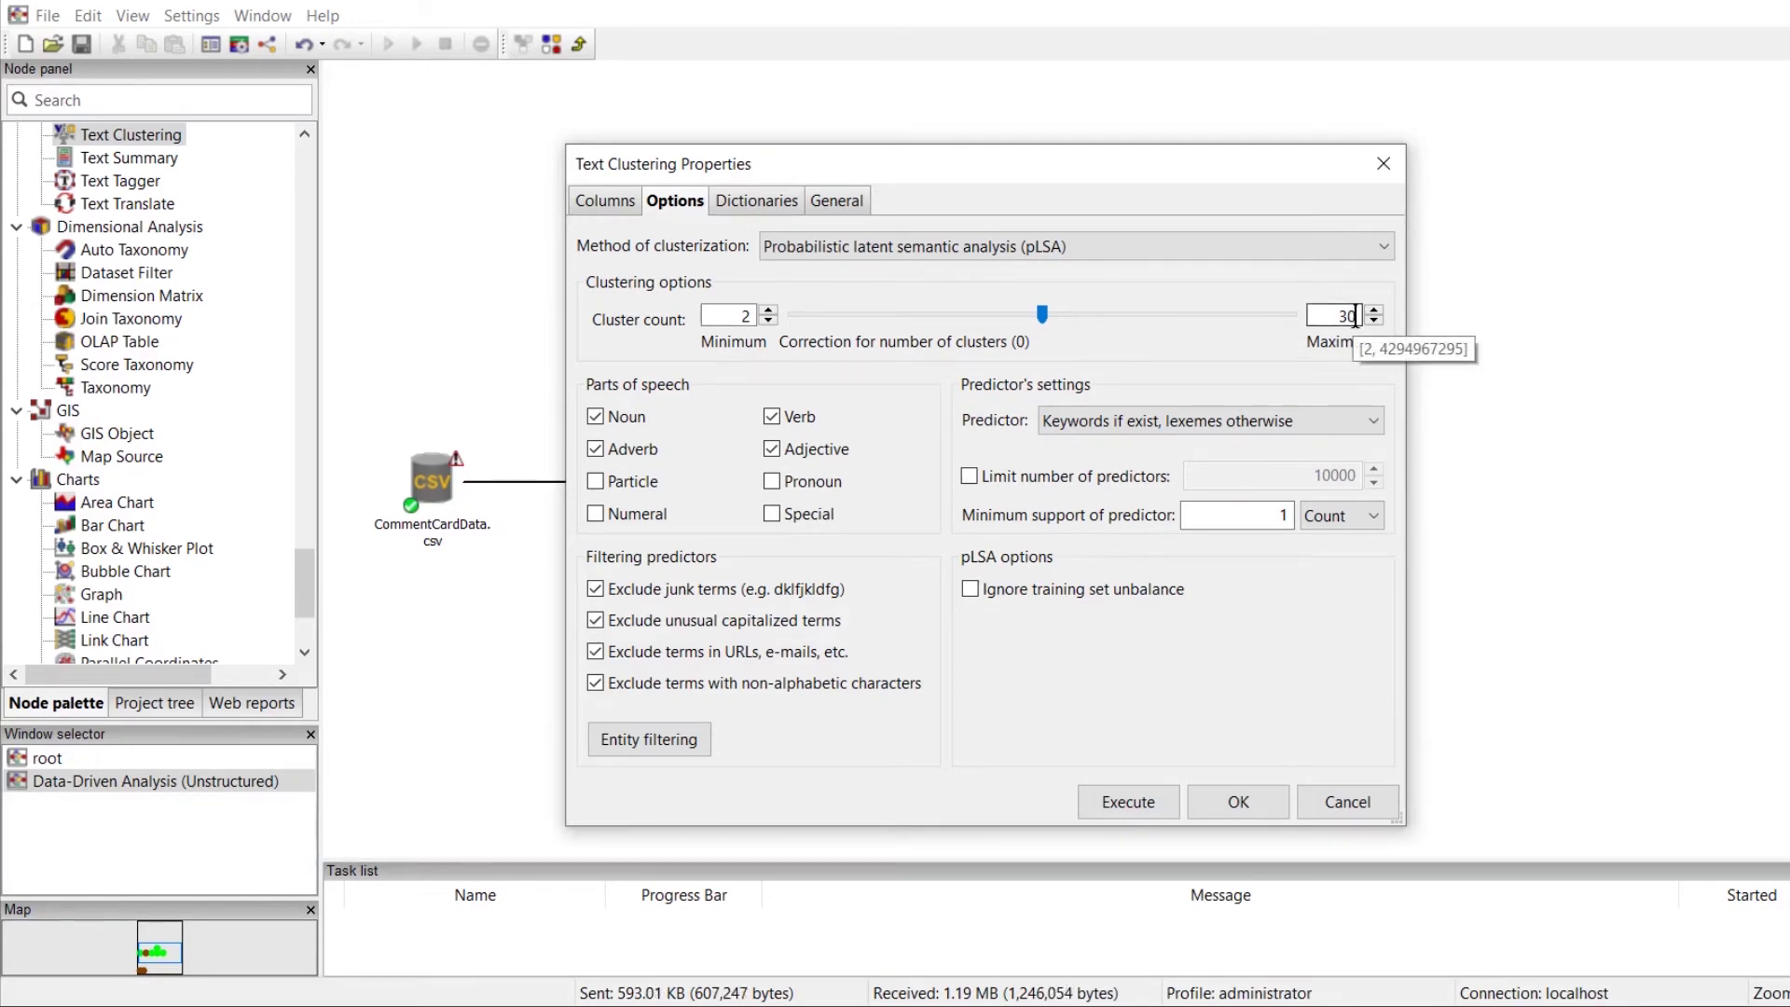
type("10")
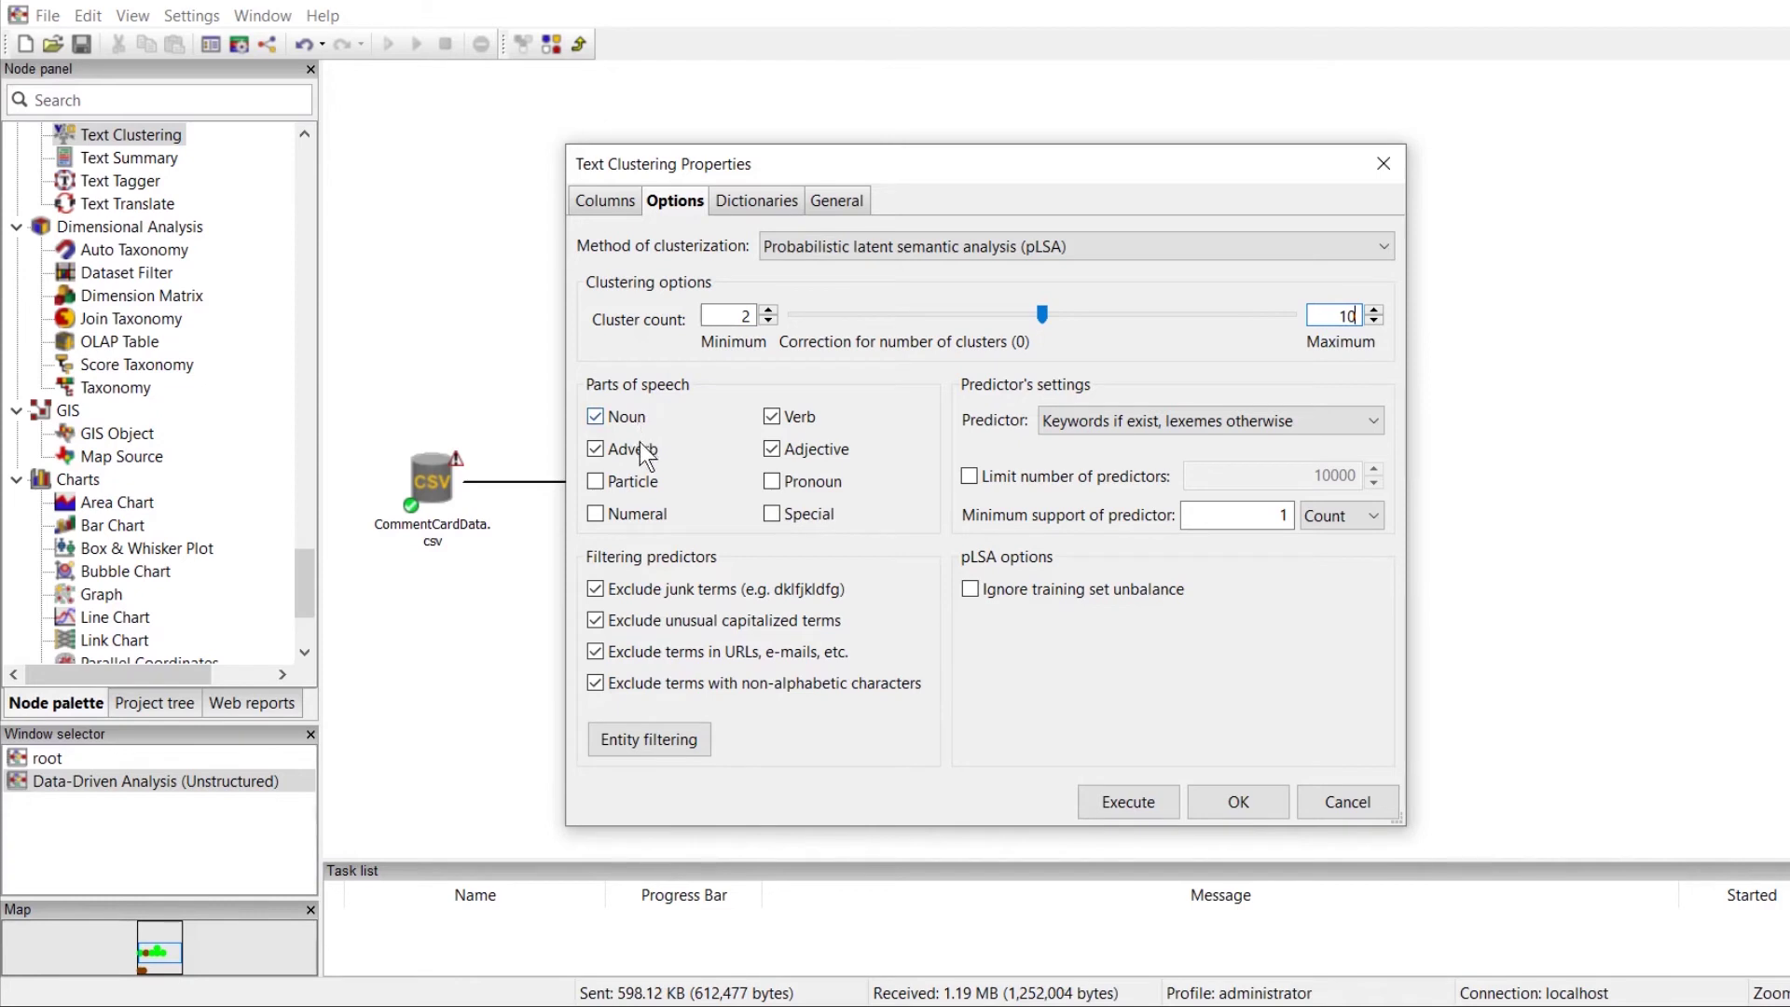
left_click(596, 451)
left_click(772, 450)
left_click(772, 416)
left_click(1133, 803)
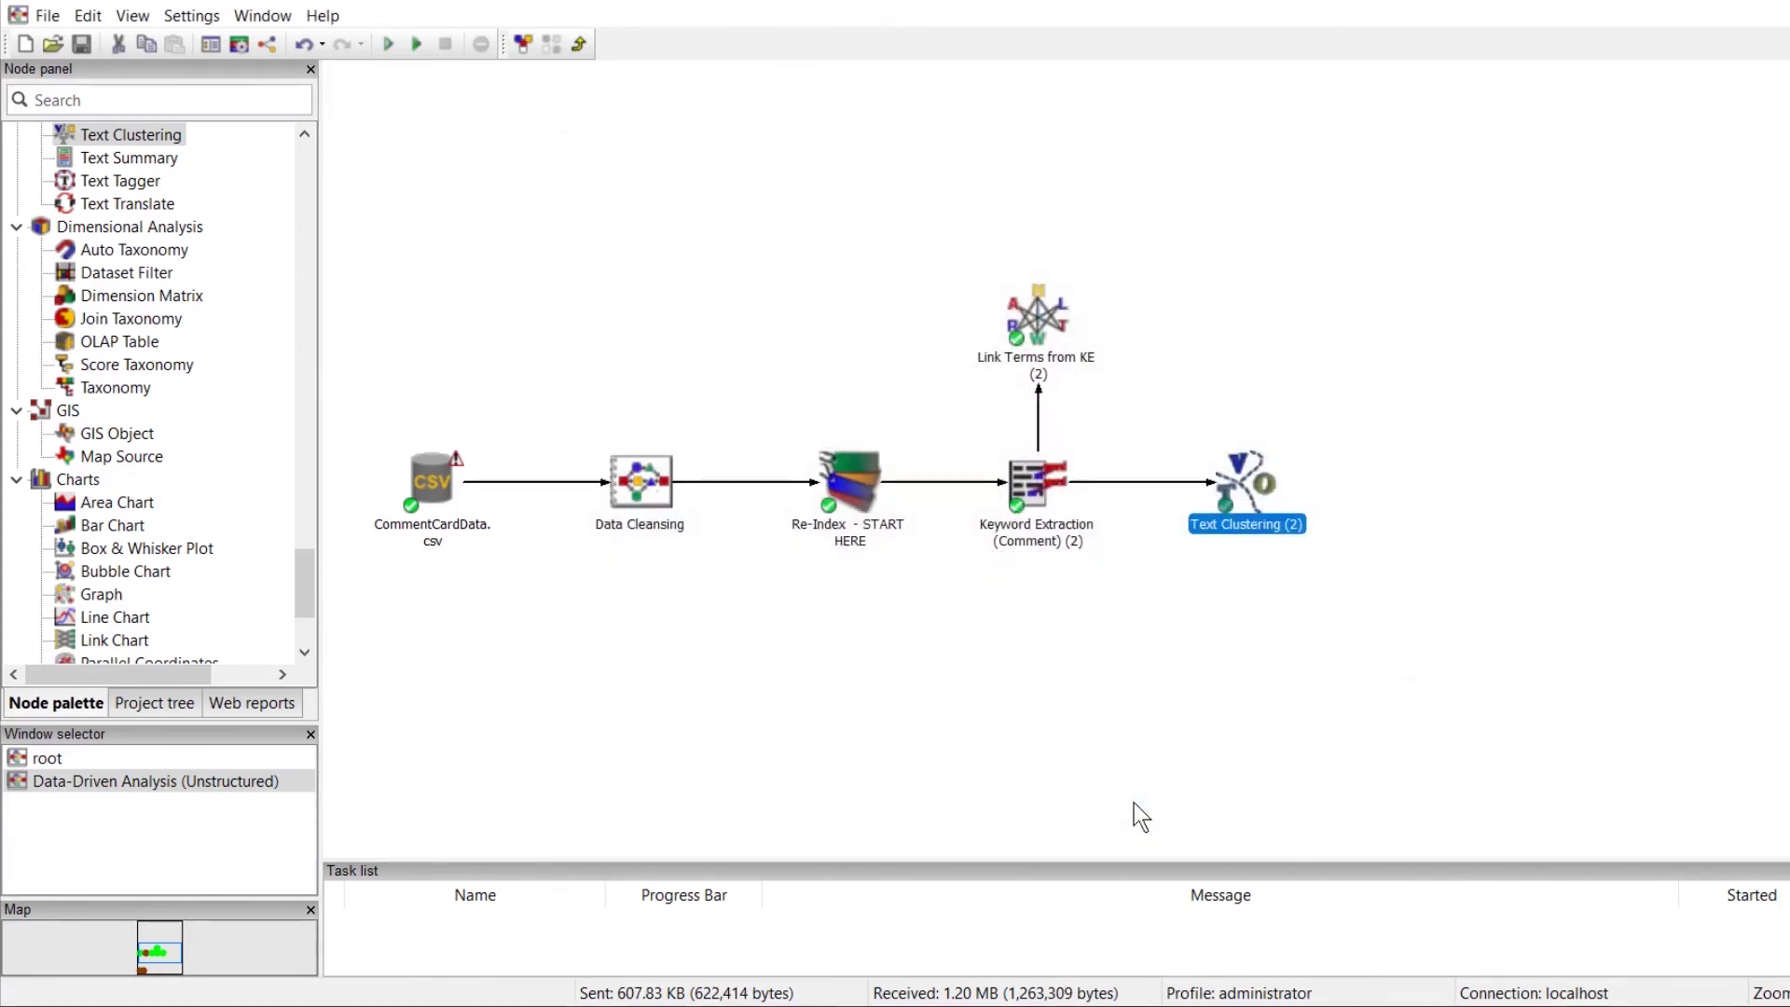
Review the 9 new clusters: stay/location, bathroom/ventilation, air conditioner/fan, noise/traffic/sleep, and check Generate options.
double_click(1243, 503)
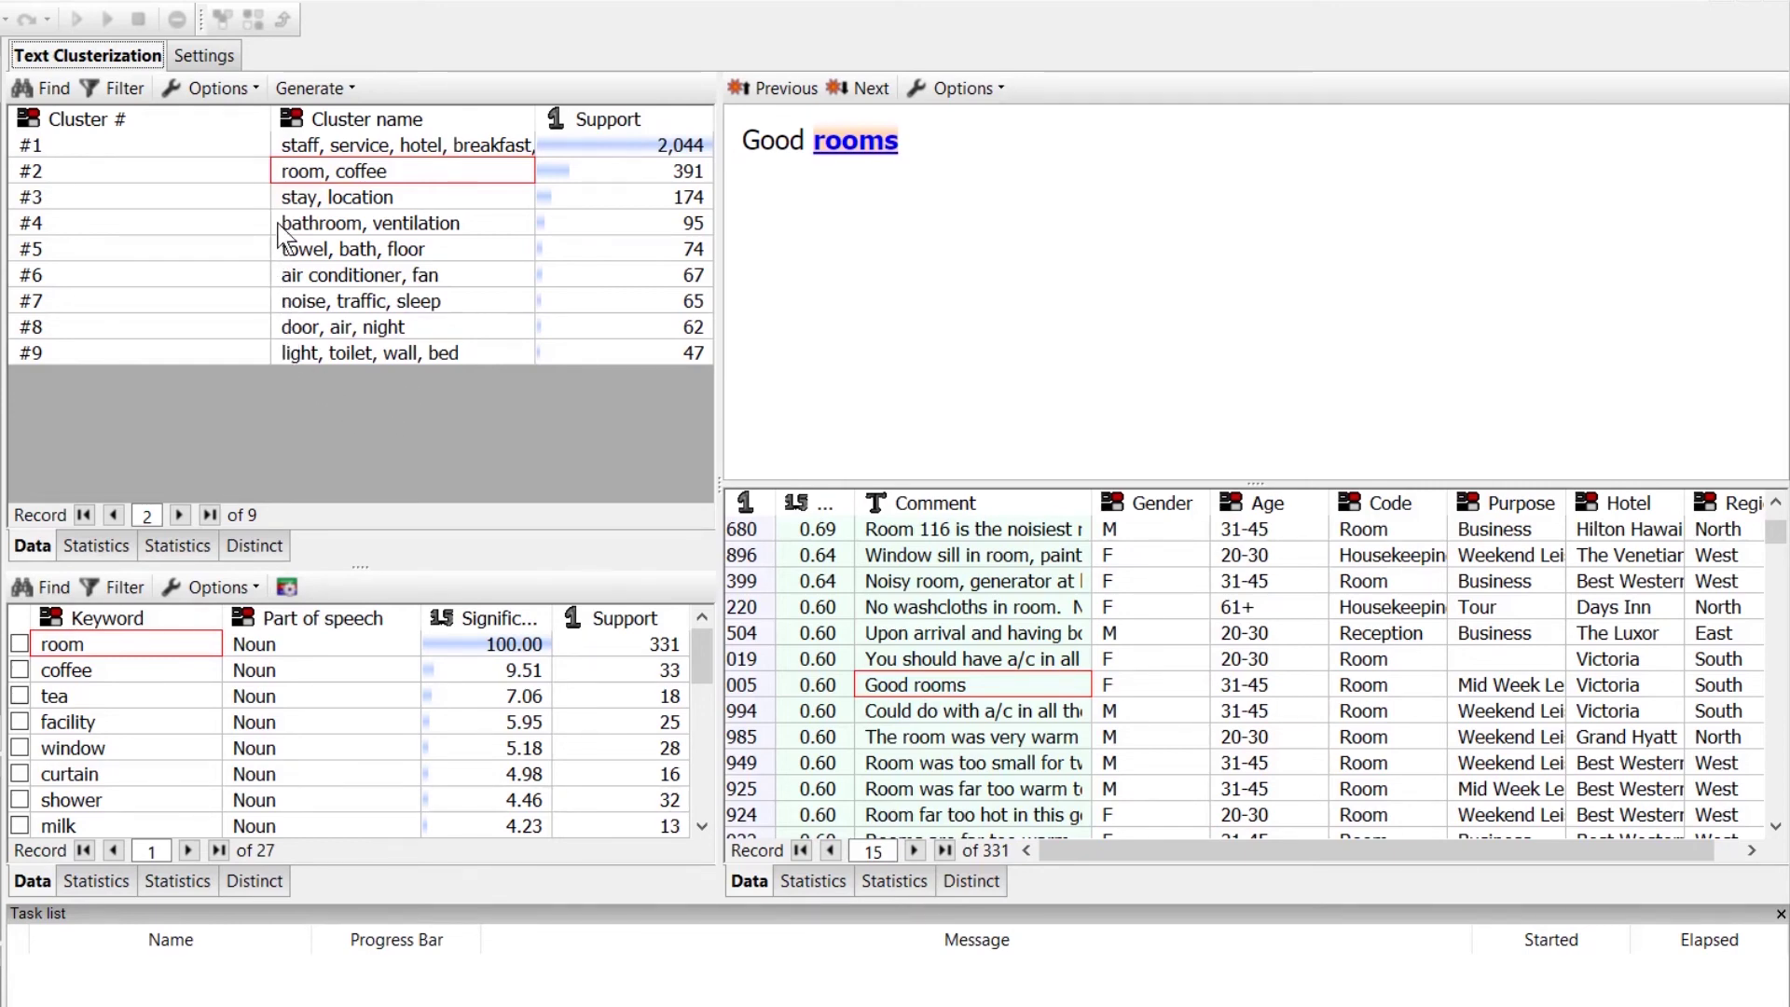
left_click(345, 197)
left_click(341, 230)
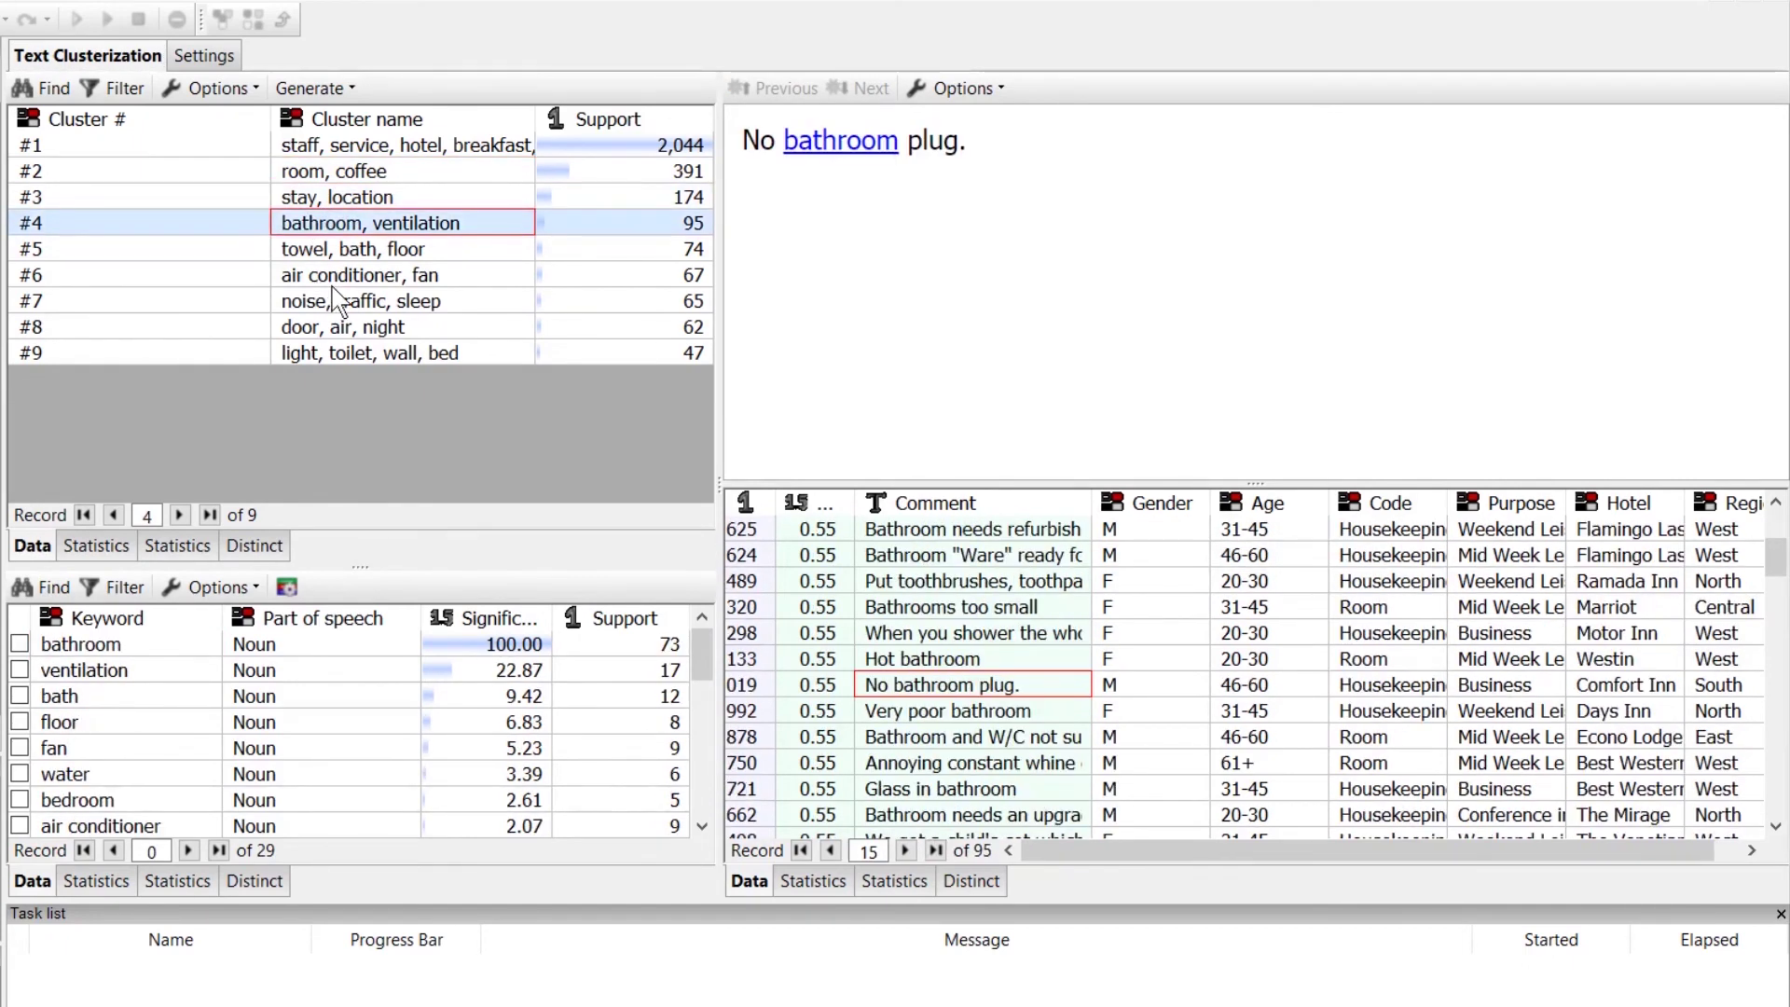
left_click(336, 278)
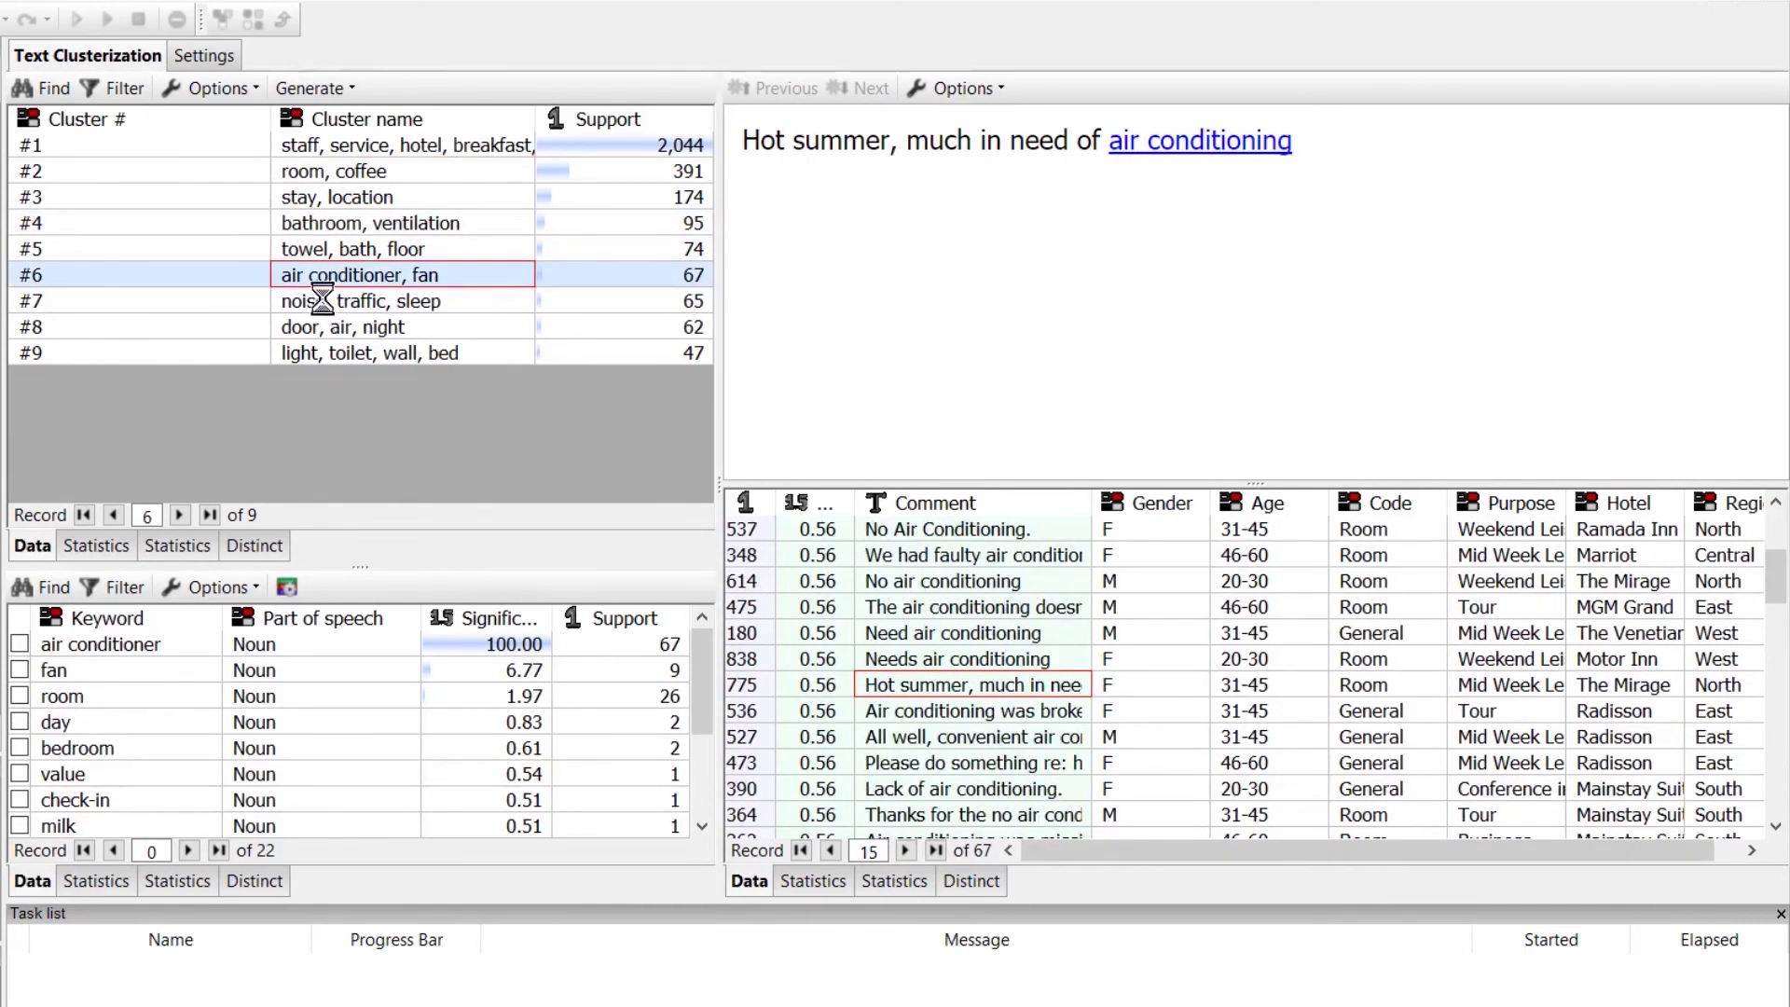
left_click(320, 301)
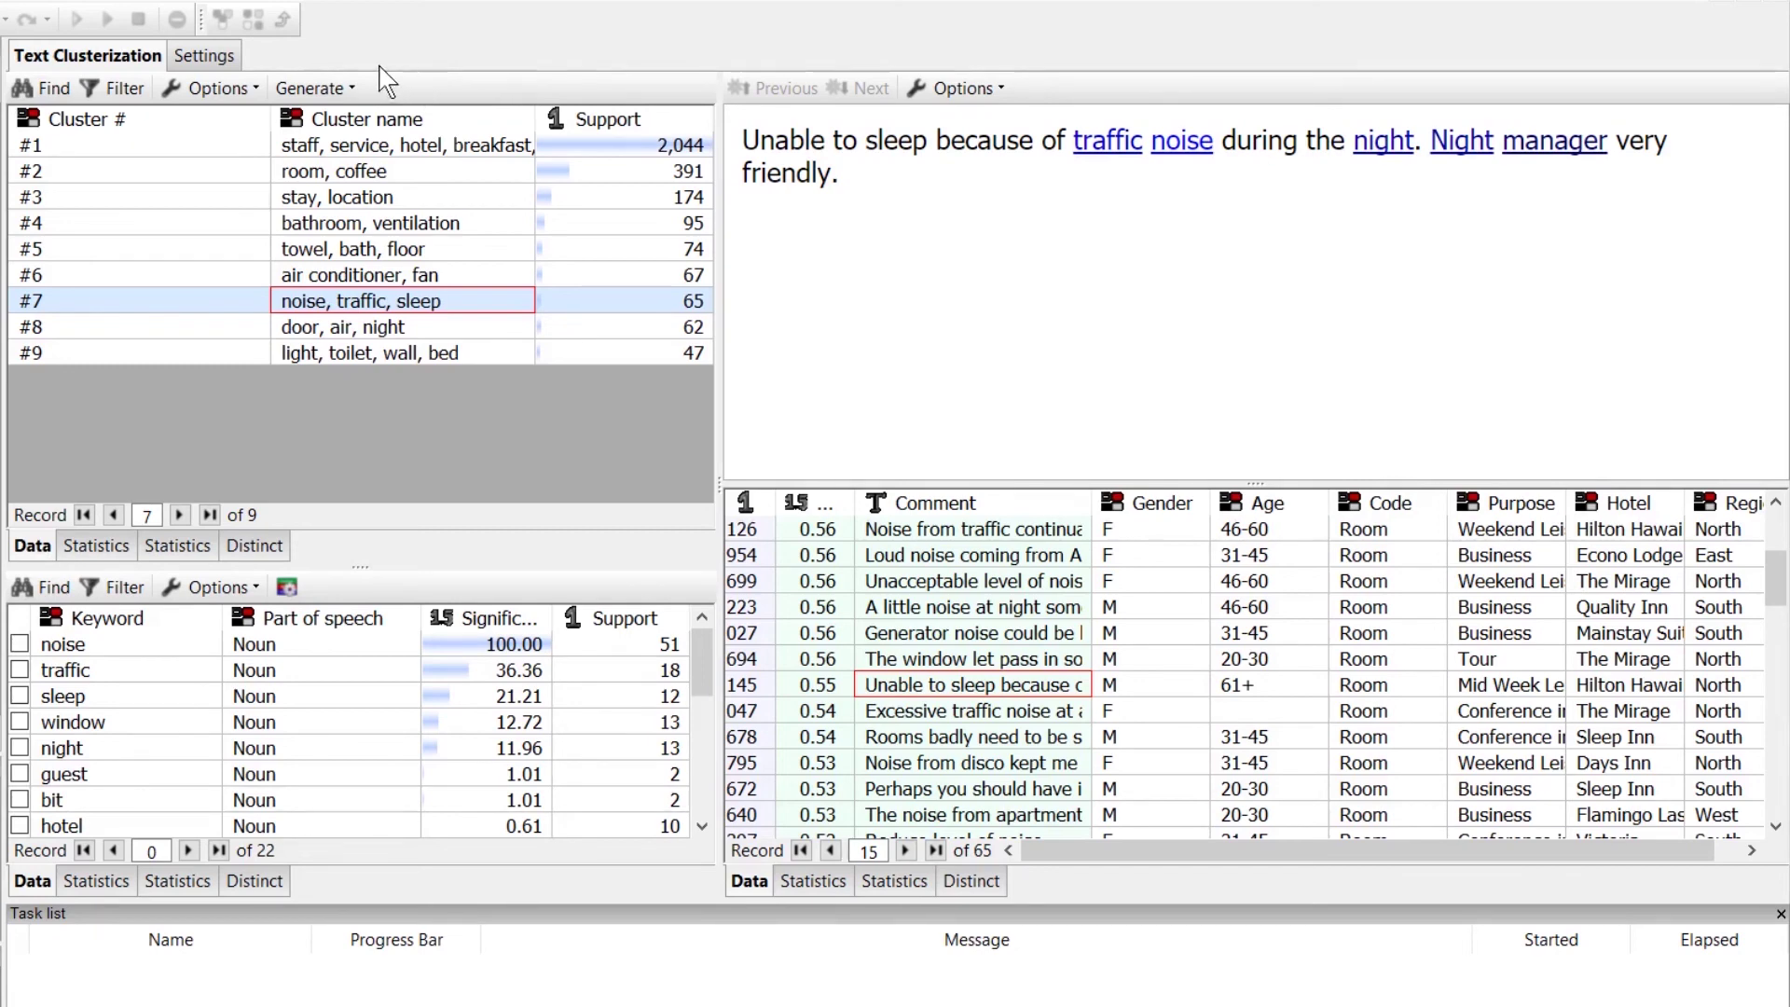
left_click(339, 88)
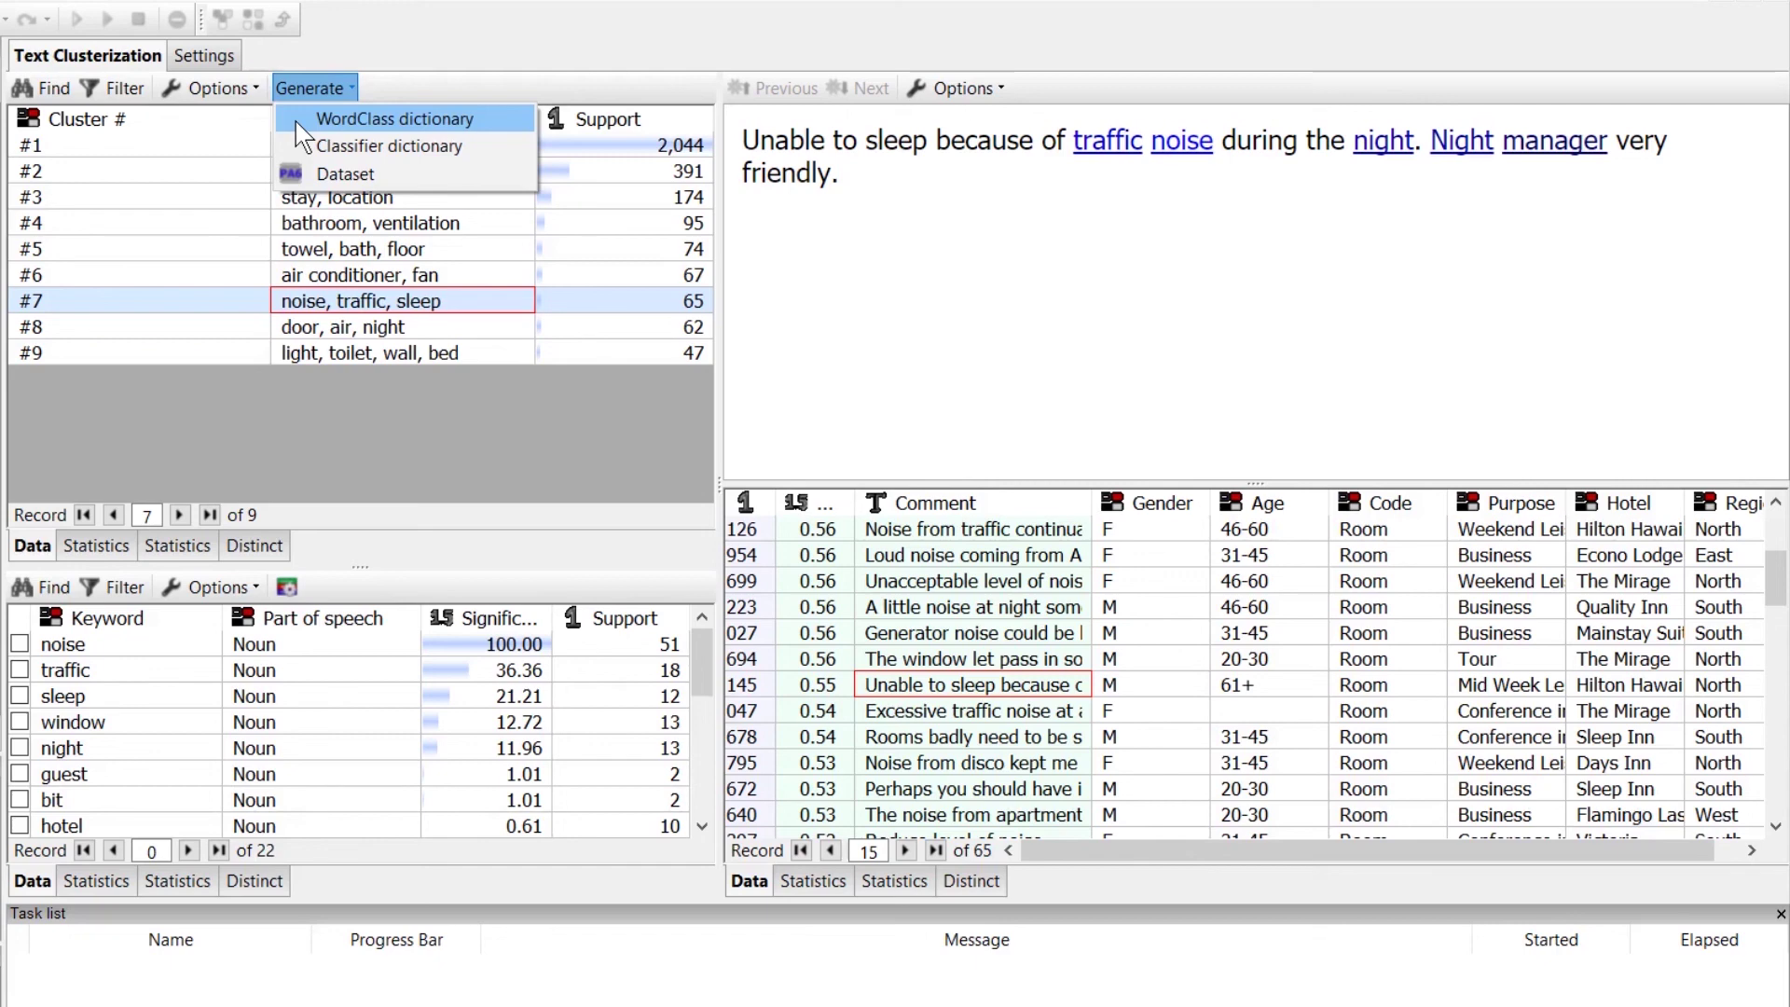
left_click(431, 79)
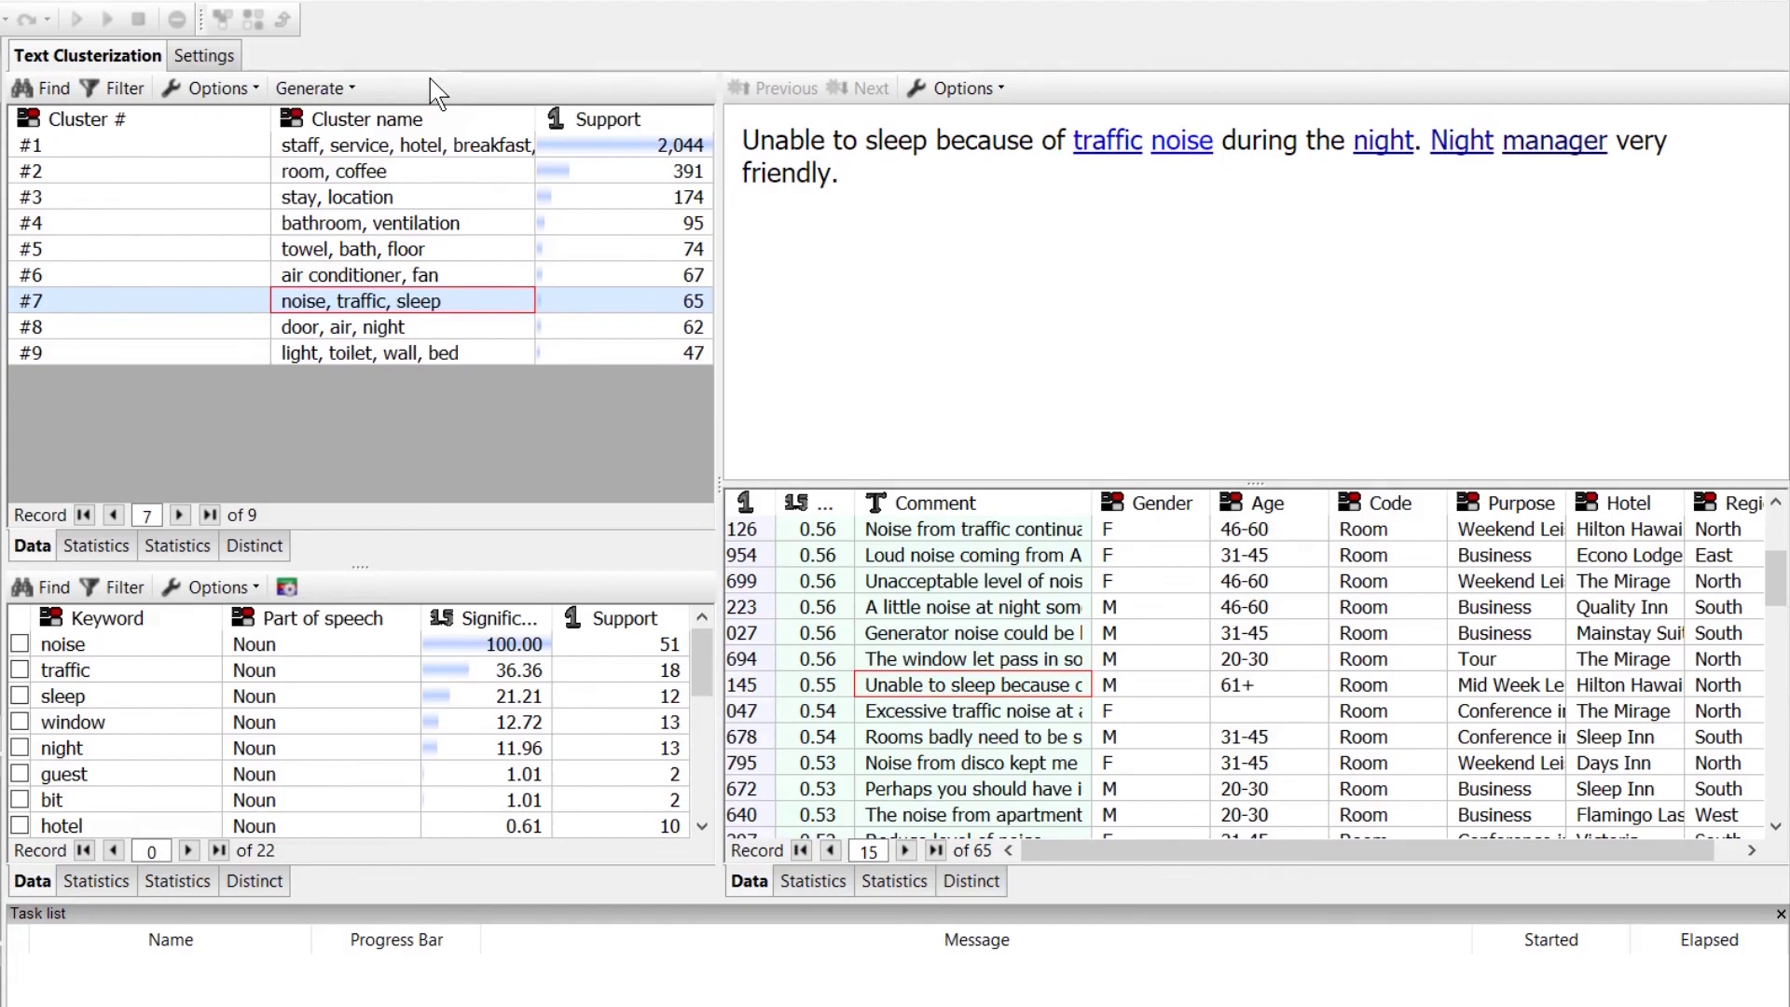